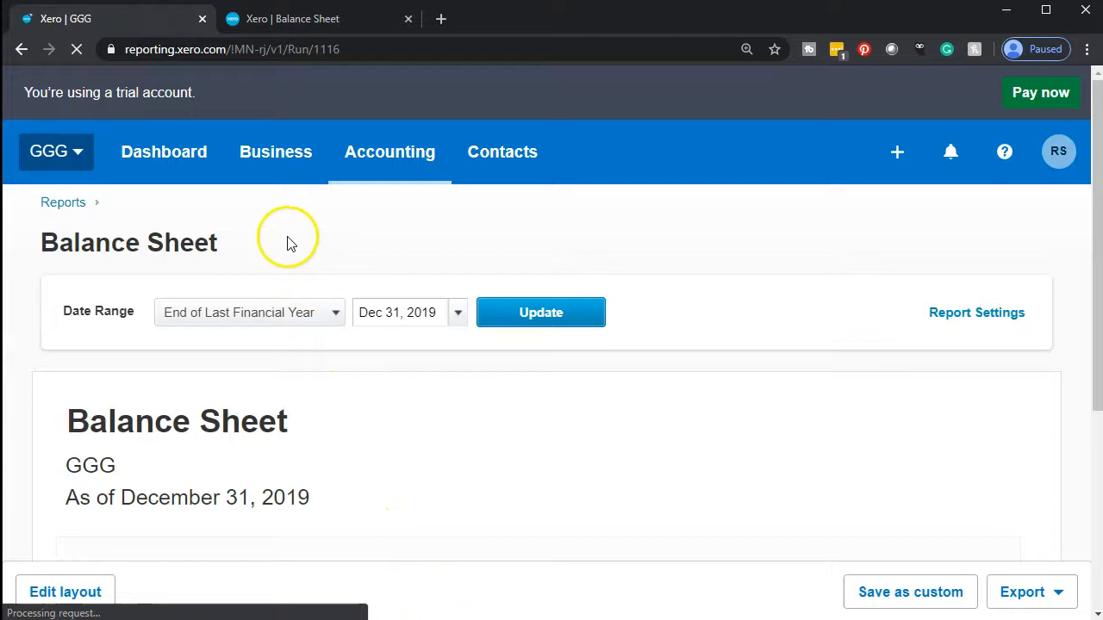
Duplicate the Income Statement browser tab and open the full reports list in the original tab
right_click(133, 19)
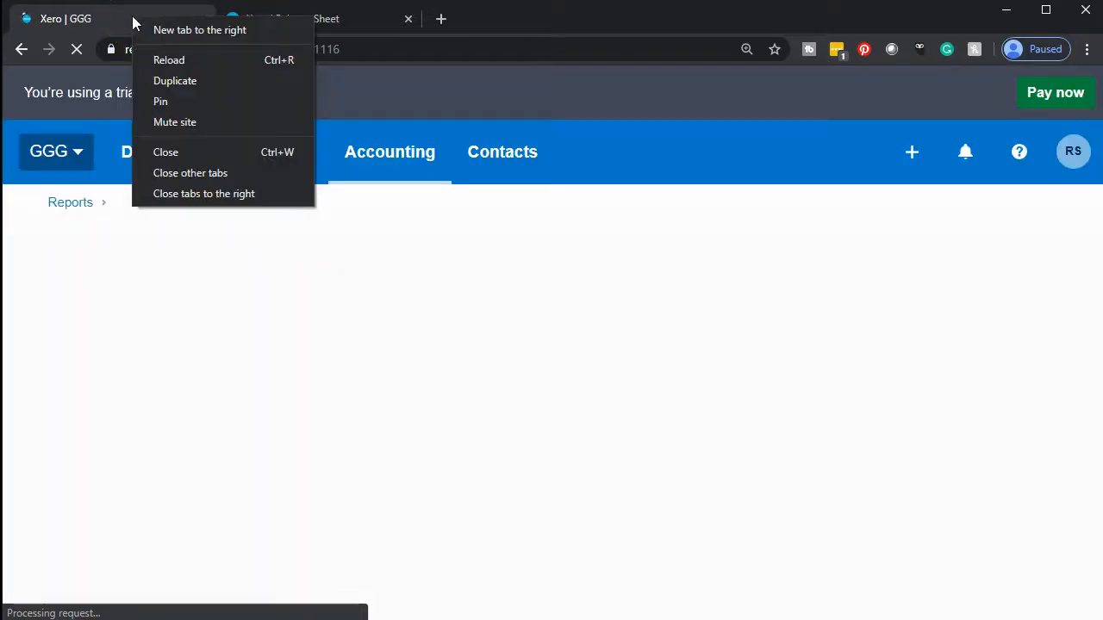
left_click(169, 80)
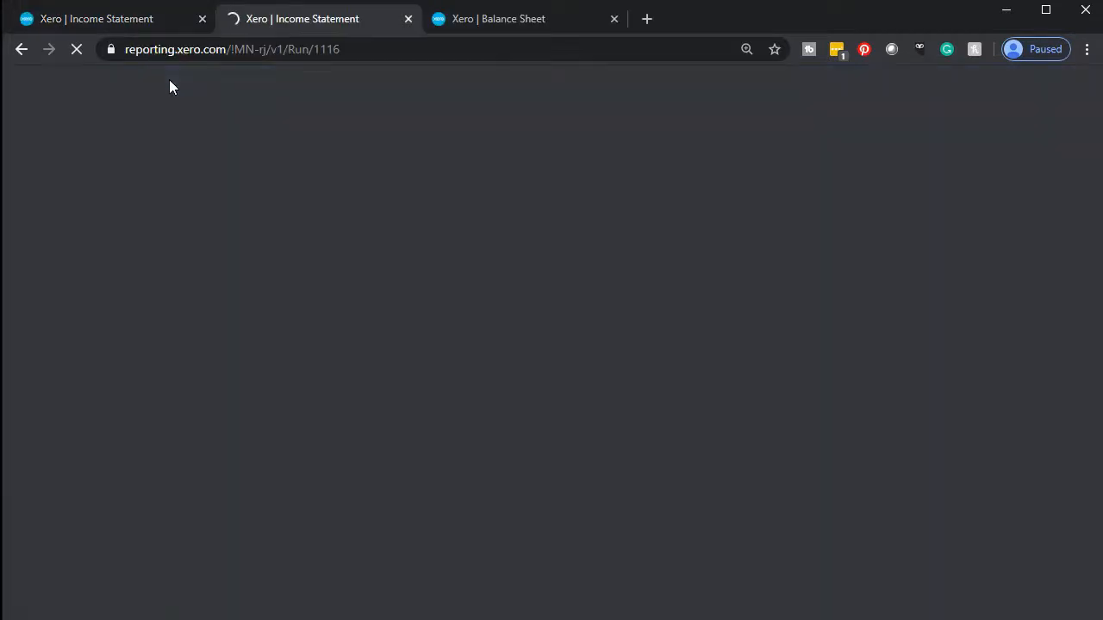
left_click(125, 19)
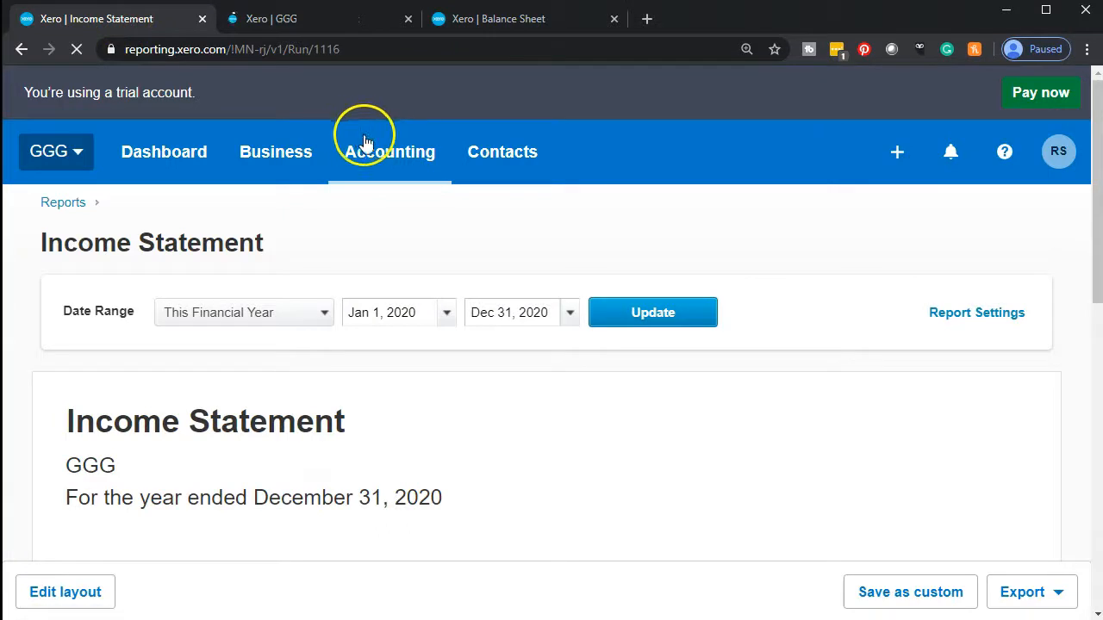
left_click(384, 167)
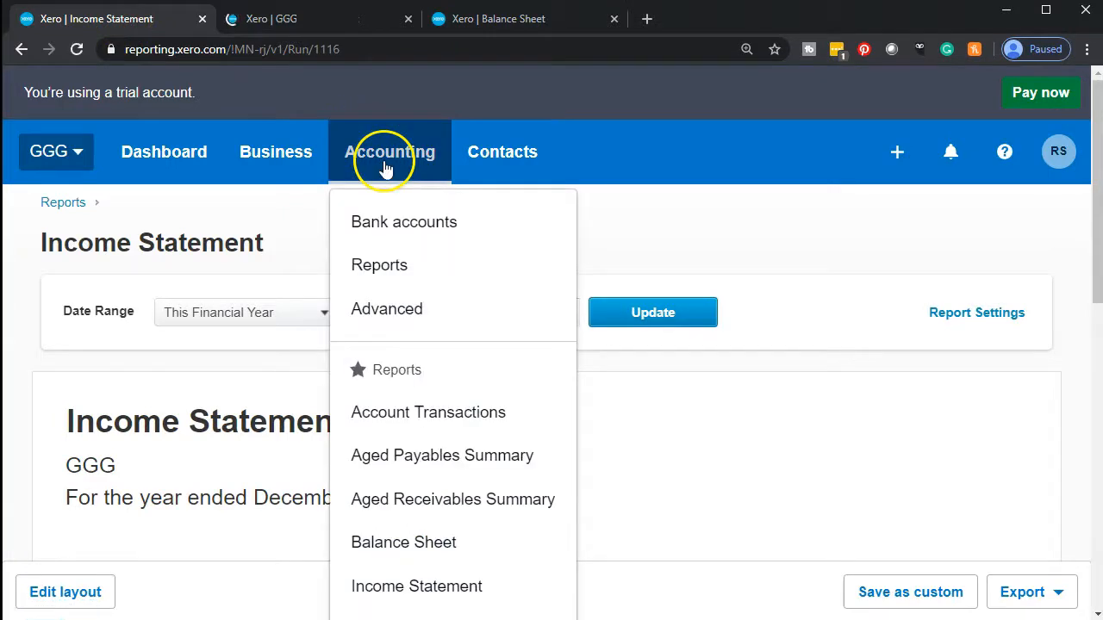
left_click(379, 267)
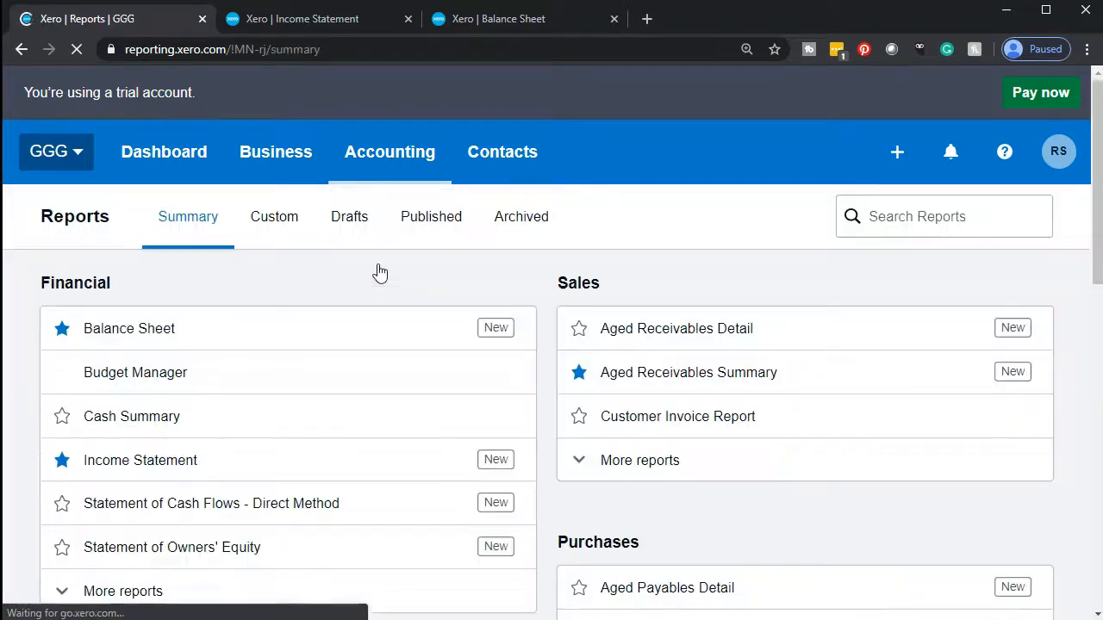
Open the Bank Reconciliation Summary report from the Accounting reports and duplicate its browser tab
scroll(379, 272, "down", 3)
scroll(379, 272, "down", 5)
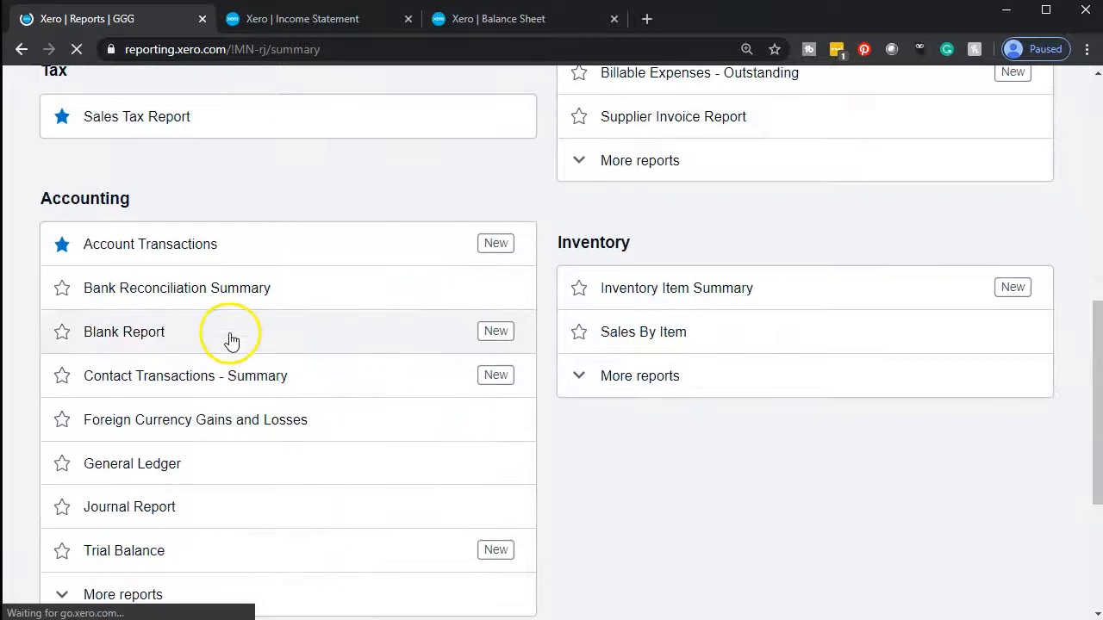
left_click(216, 304)
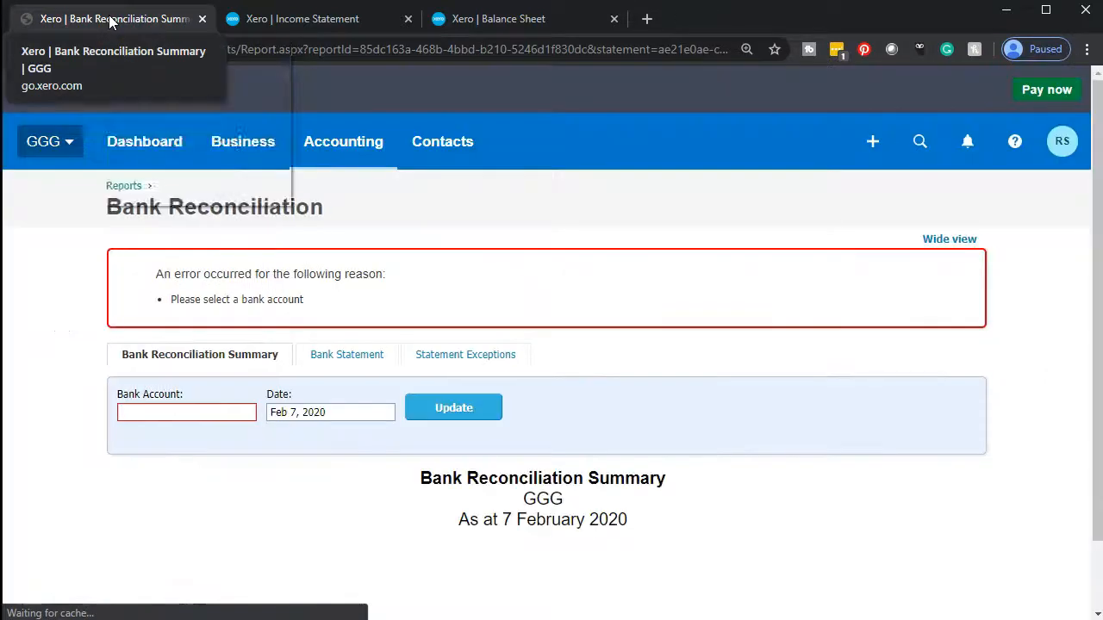
right_click(109, 19)
left_click(140, 60)
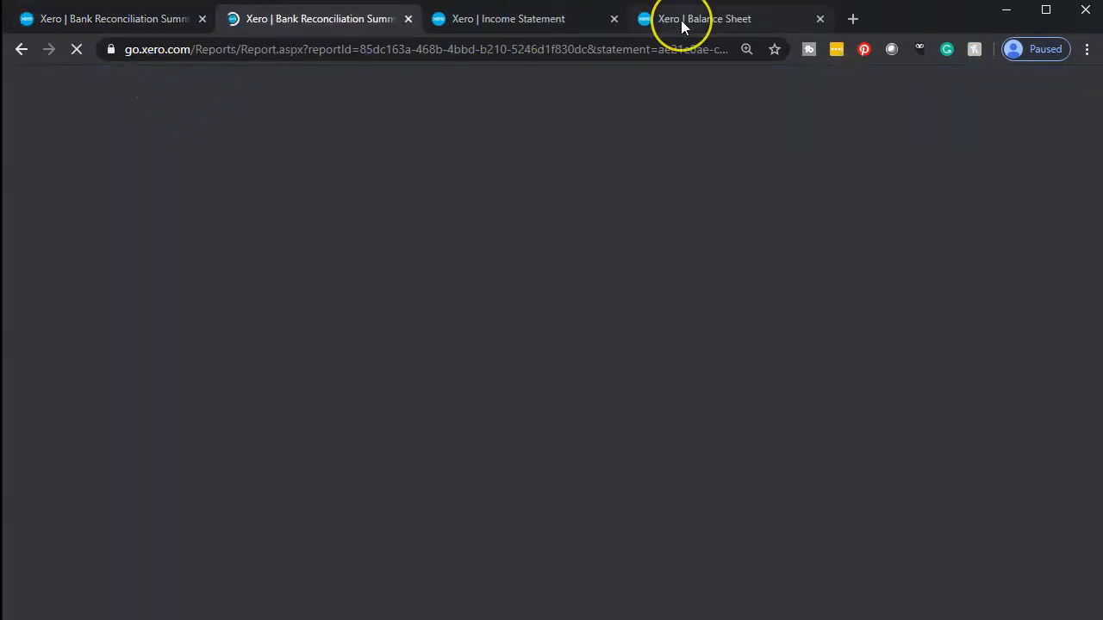
Set the Balance Sheet date to Apr 30, 2020 and update the report
left_click(681, 20)
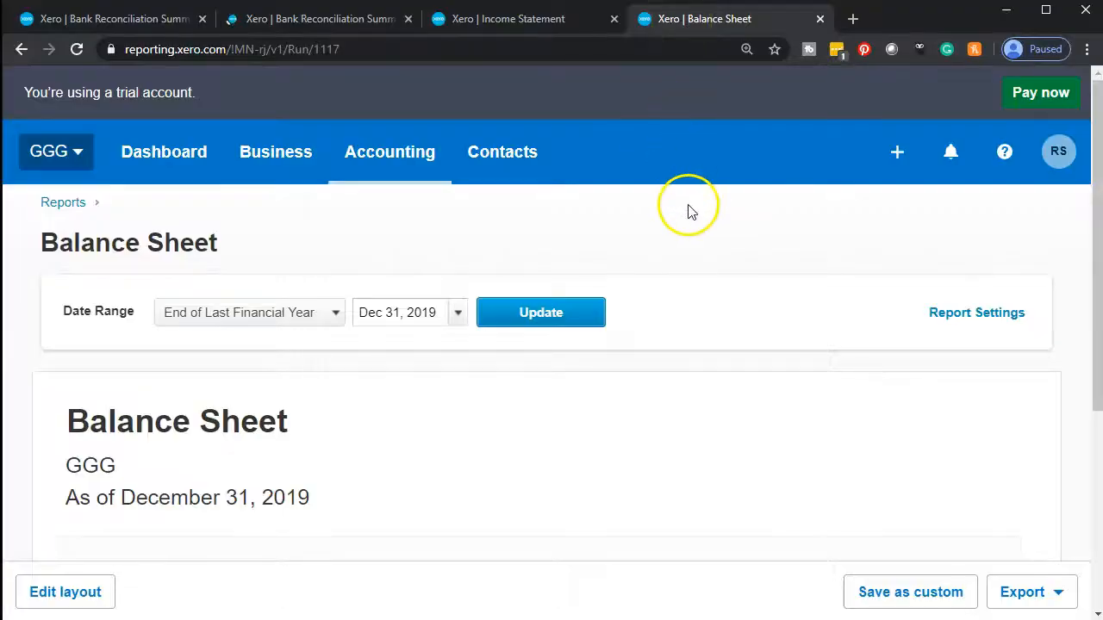
scroll(629, 211, "down", 2)
left_click(458, 142)
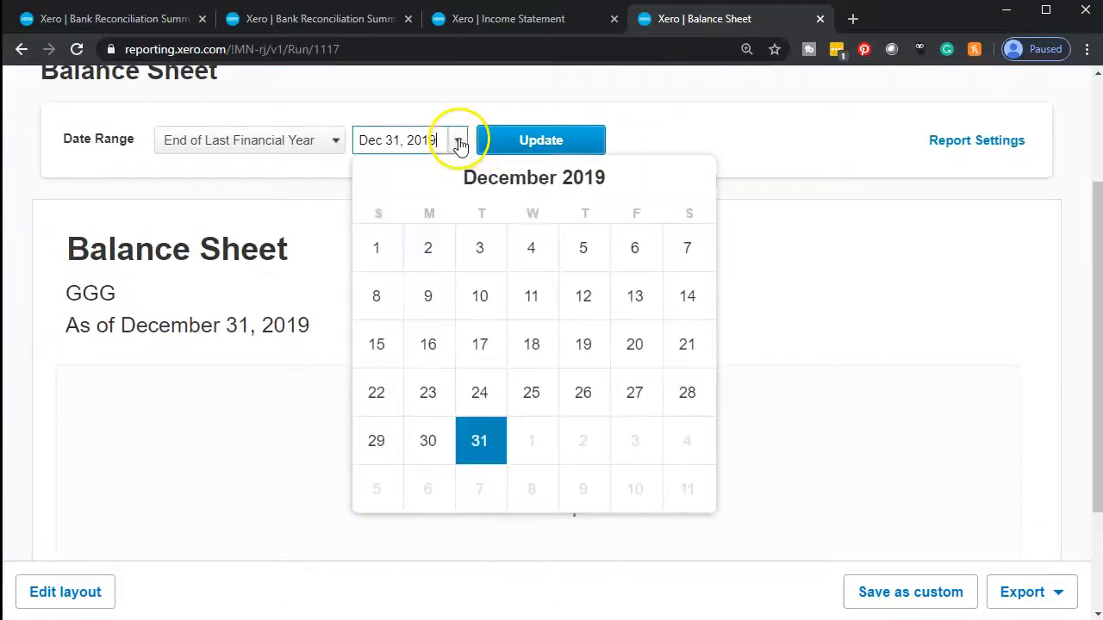
left_click(688, 179)
left_click(688, 178)
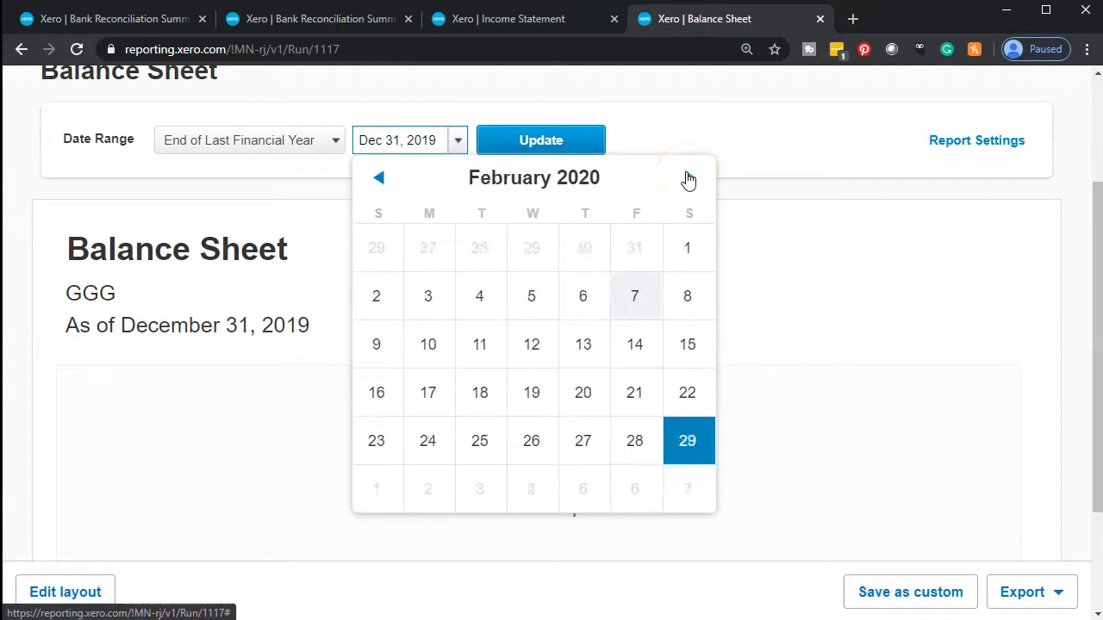
left_click(688, 178)
left_click(689, 178)
left_click(584, 453)
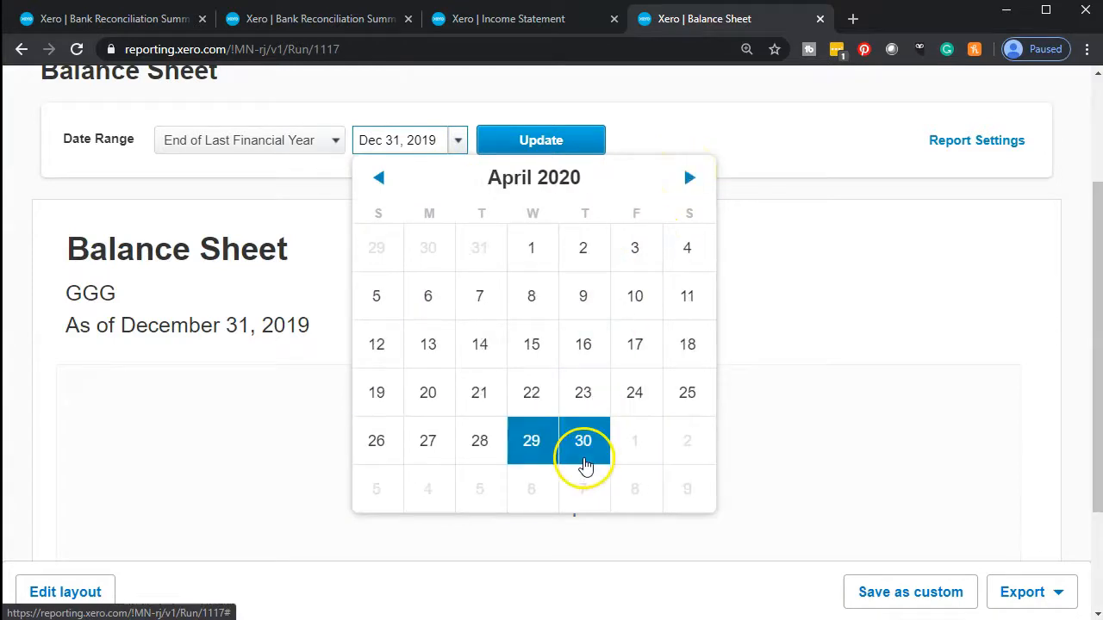
left_click(568, 143)
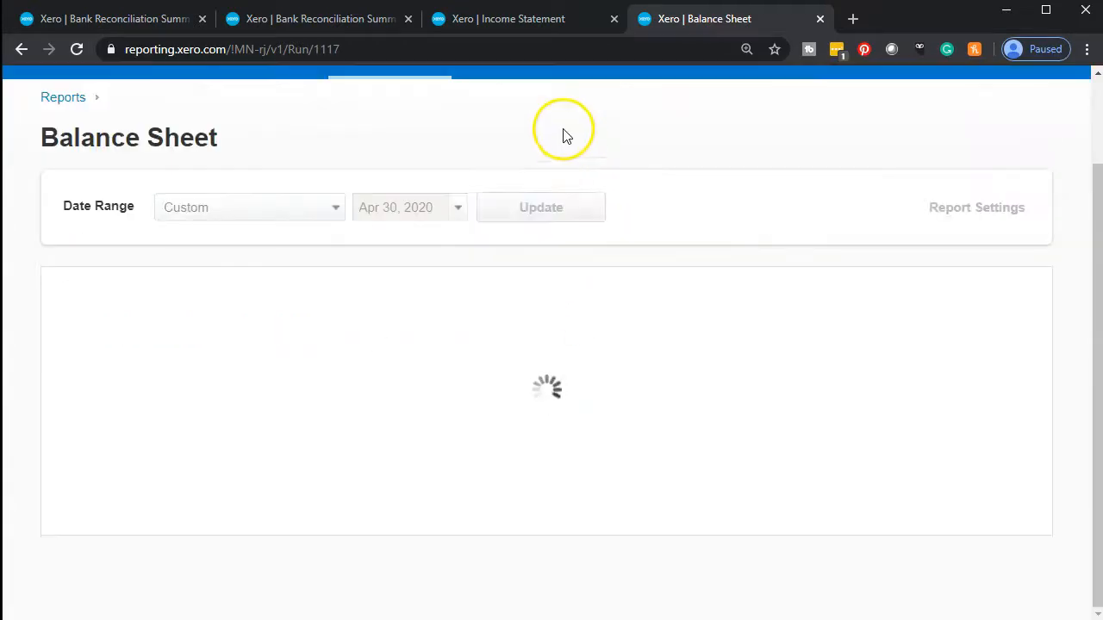
Set the Income Statement's start date to Apr 1, 2020 and update the report
left_click(493, 19)
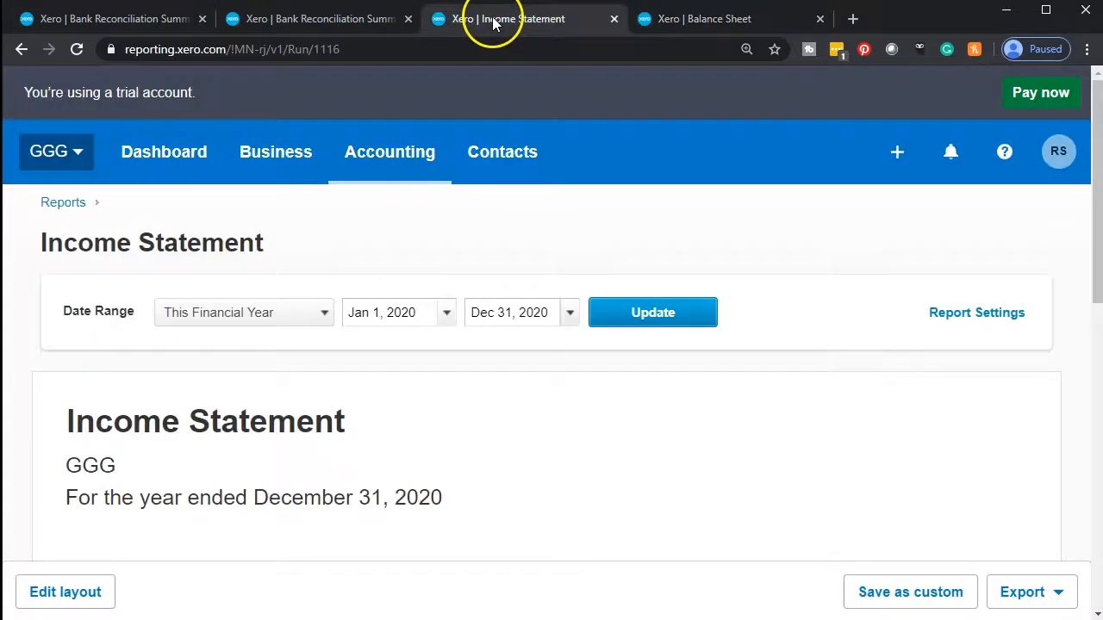
scroll(468, 196, "down", 2)
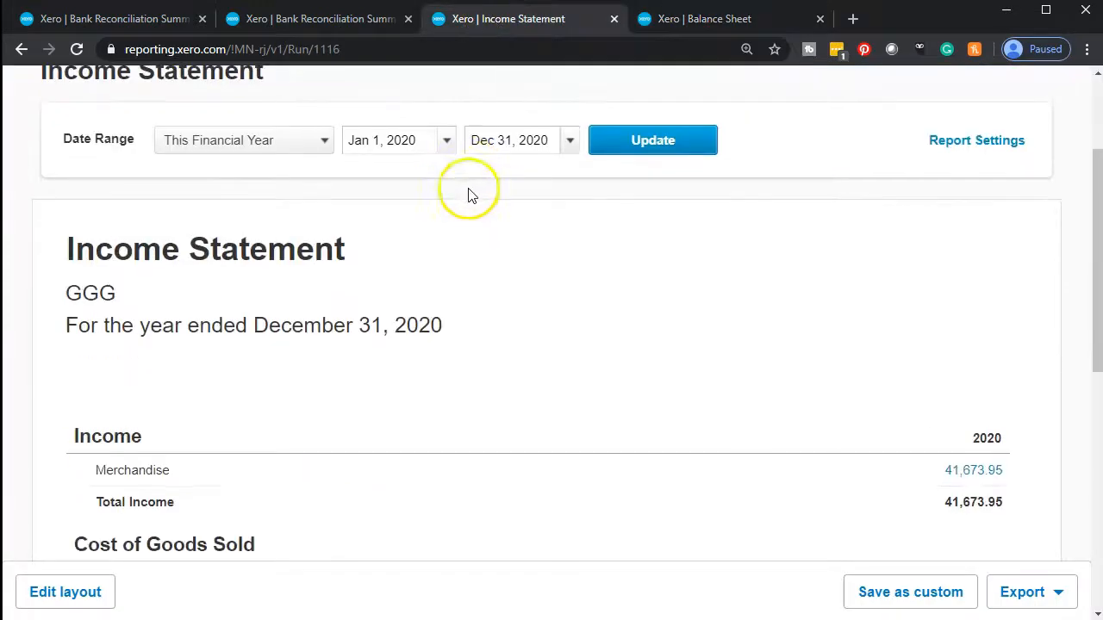
left_click(448, 140)
left_click(680, 179)
left_click(680, 180)
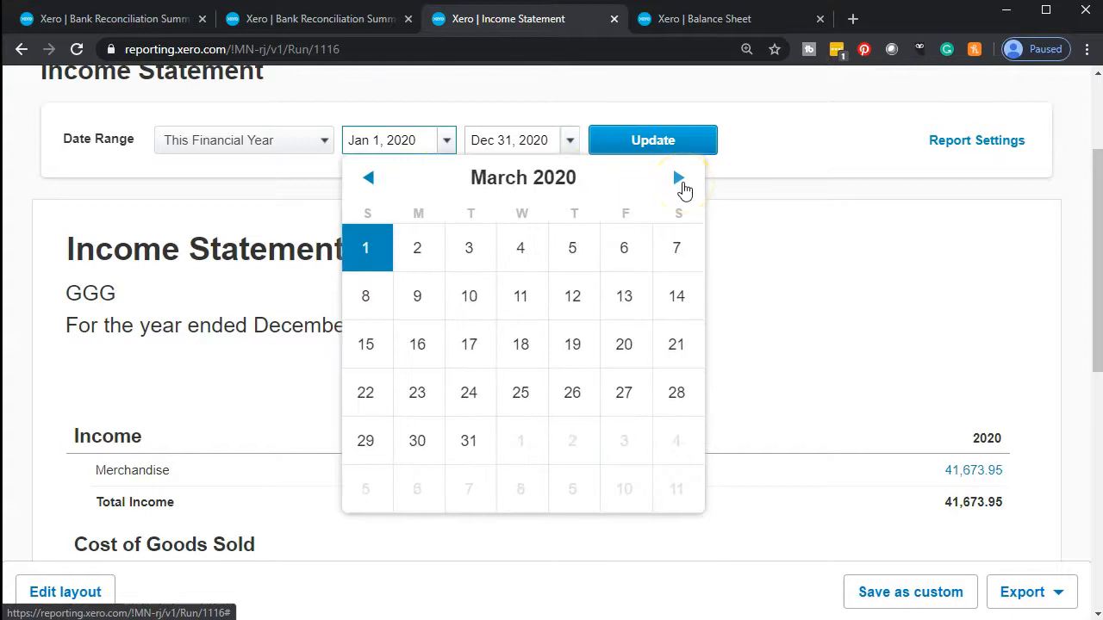
left_click(680, 179)
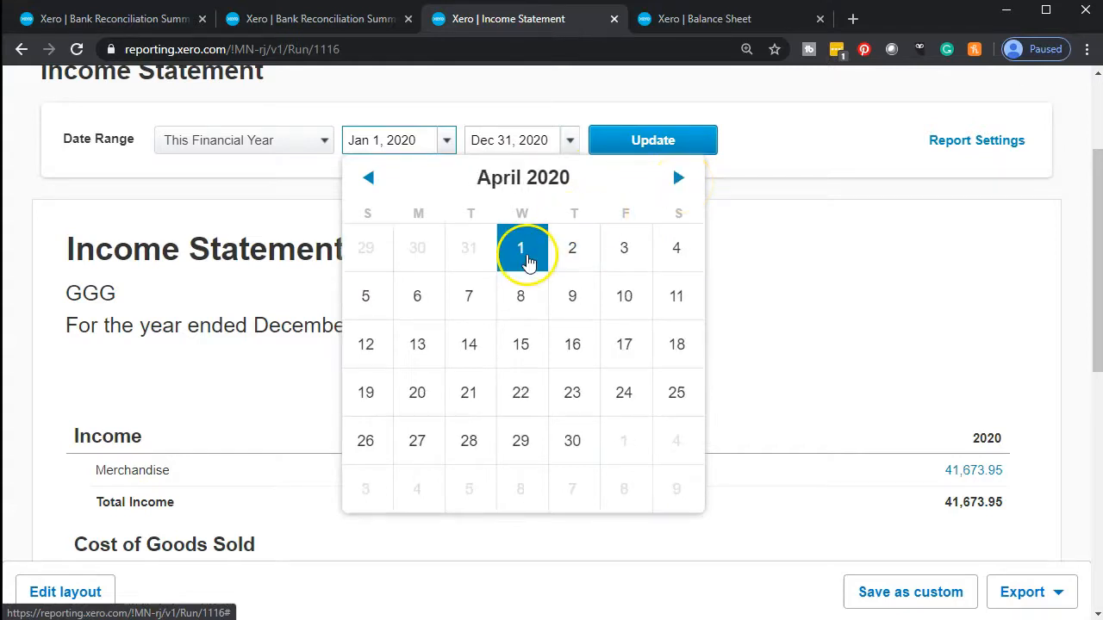
left_click(522, 250)
left_click(663, 151)
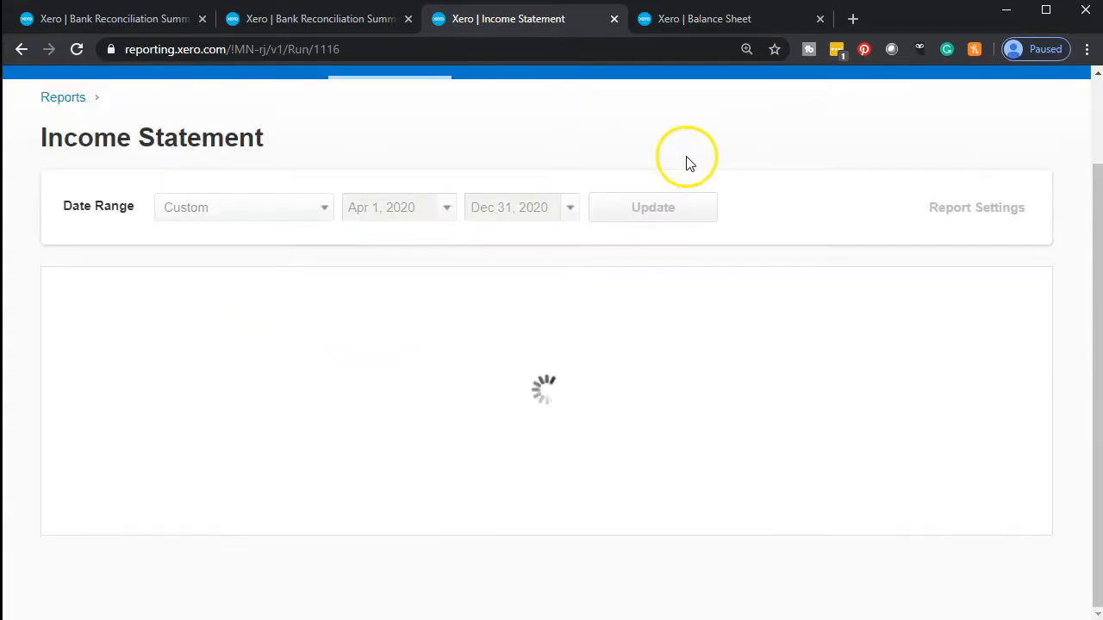
Run the duplicated Bank Reconciliation Summary for the Checking - Chase account as of Apr 30, 2020
left_click(316, 24)
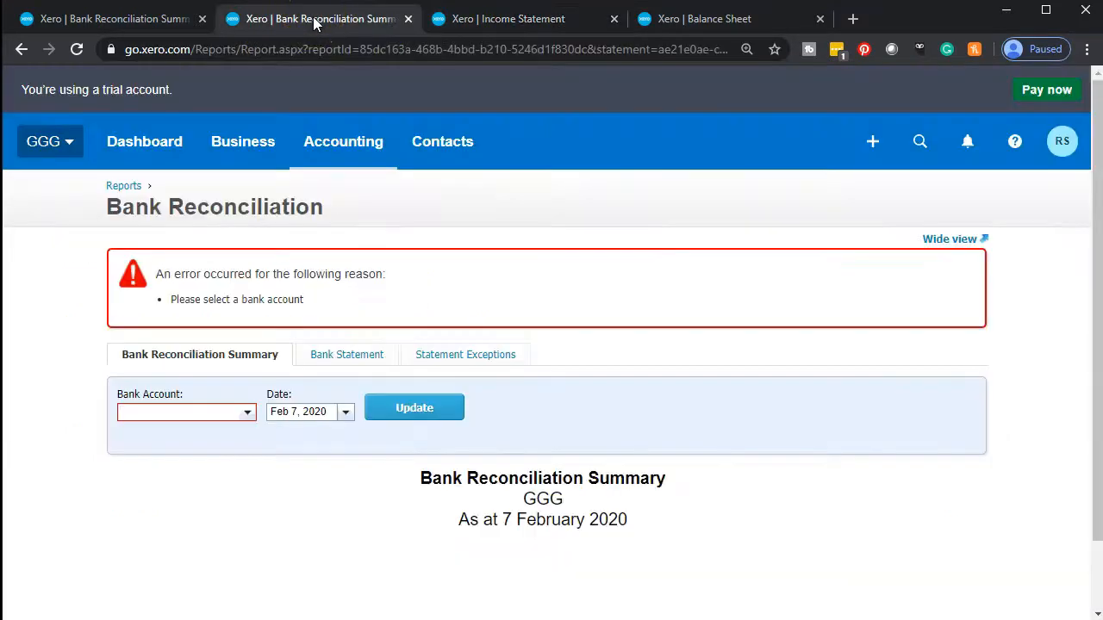
scroll(87, 370, "down", 1)
left_click(247, 334)
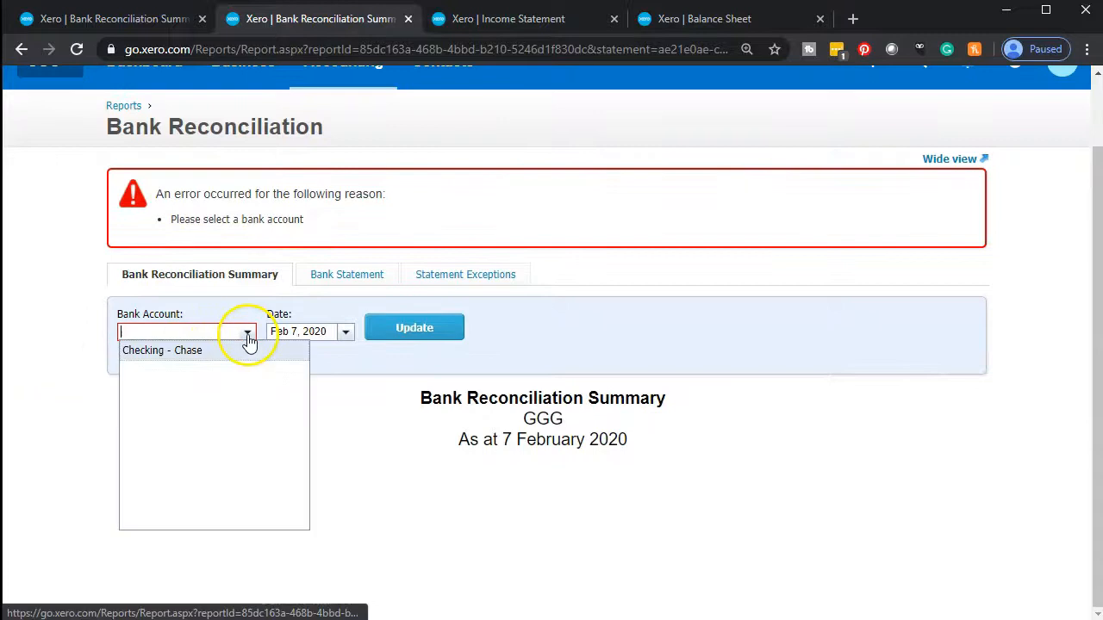
left_click(212, 353)
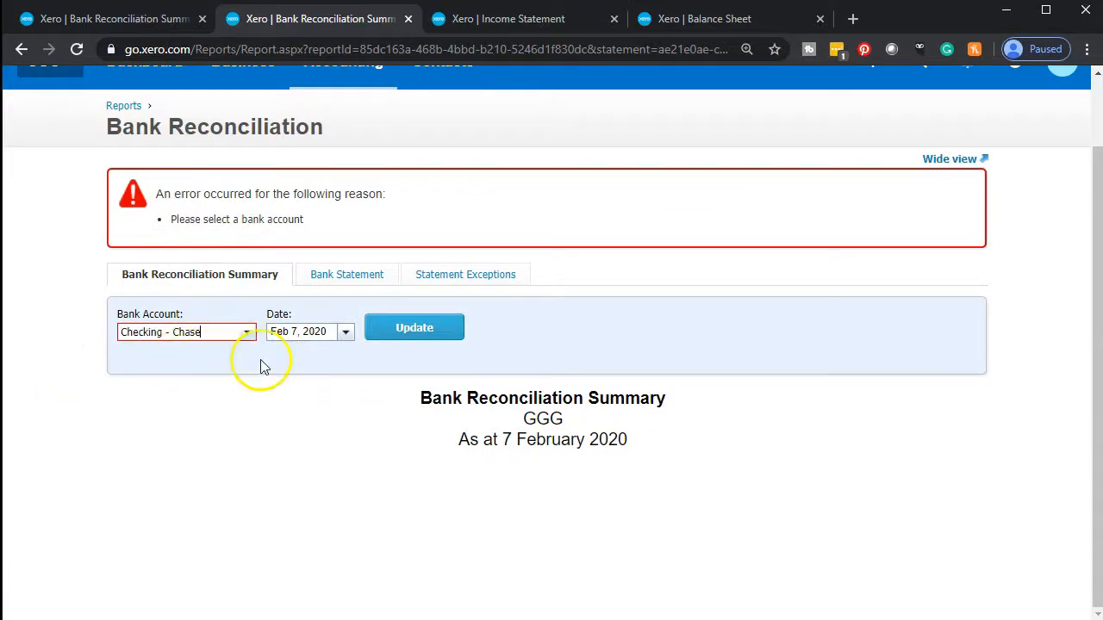
left_click(347, 336)
left_click(437, 361)
left_click(441, 362)
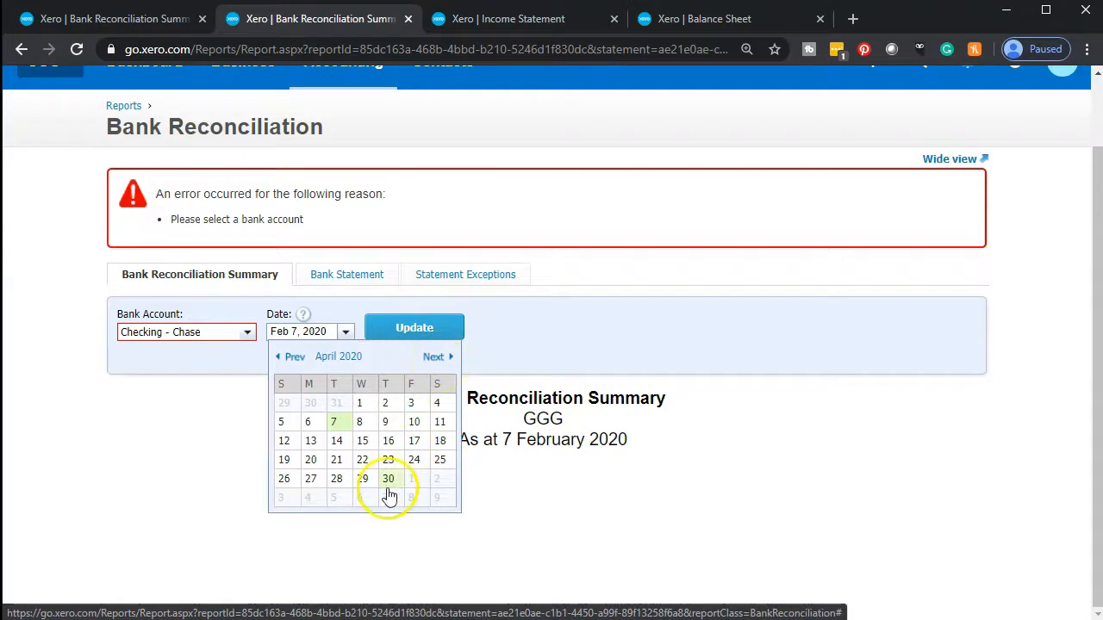
left_click(388, 479)
left_click(409, 336)
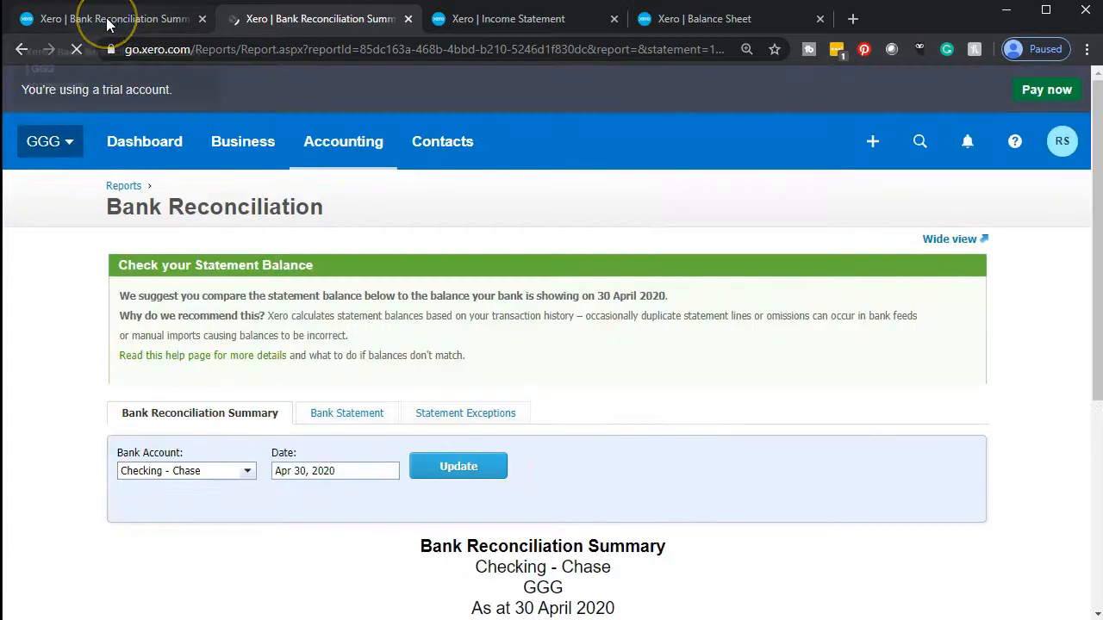
In the first browser tab, open the Checking - Chase account's reconcile page at the unreconciled bank charge, with the page enlarged to 125%
left_click(107, 22)
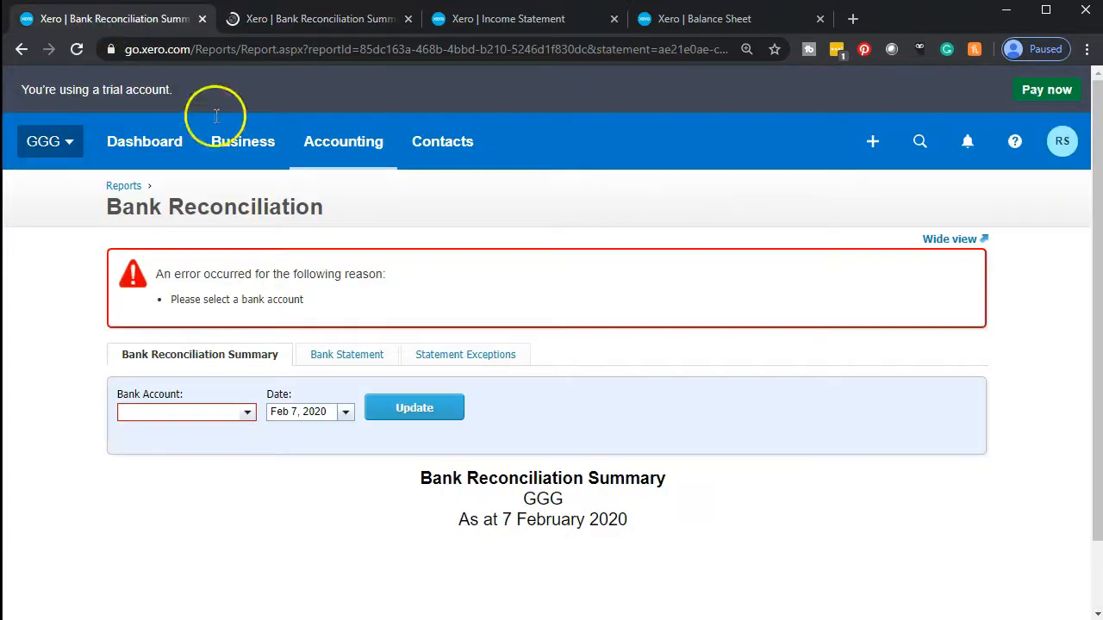
left_click(342, 145)
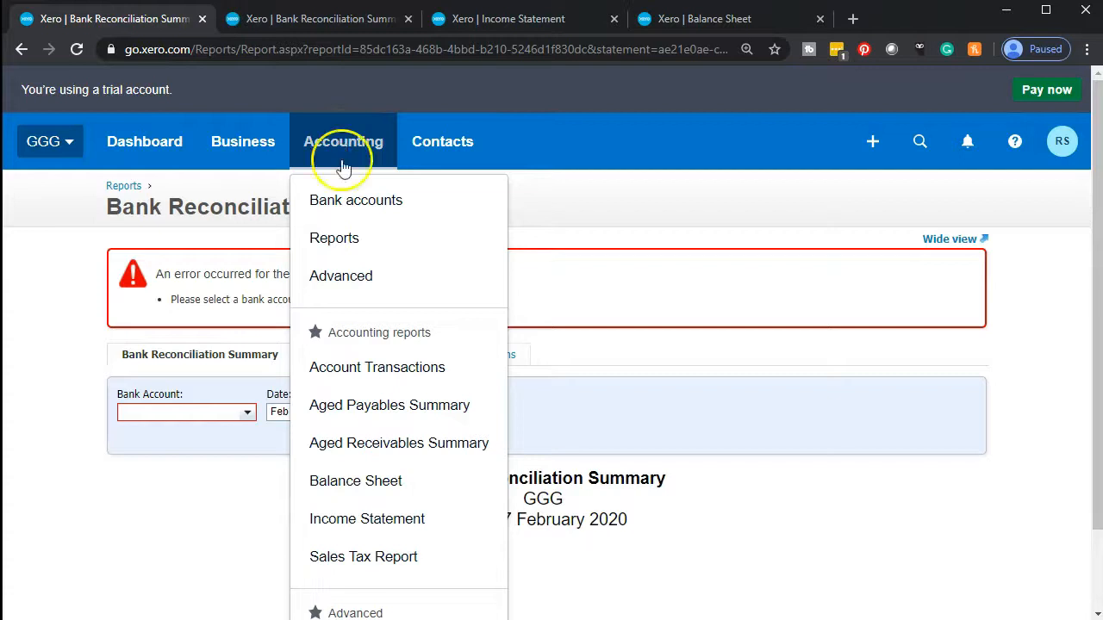
left_click(399, 202)
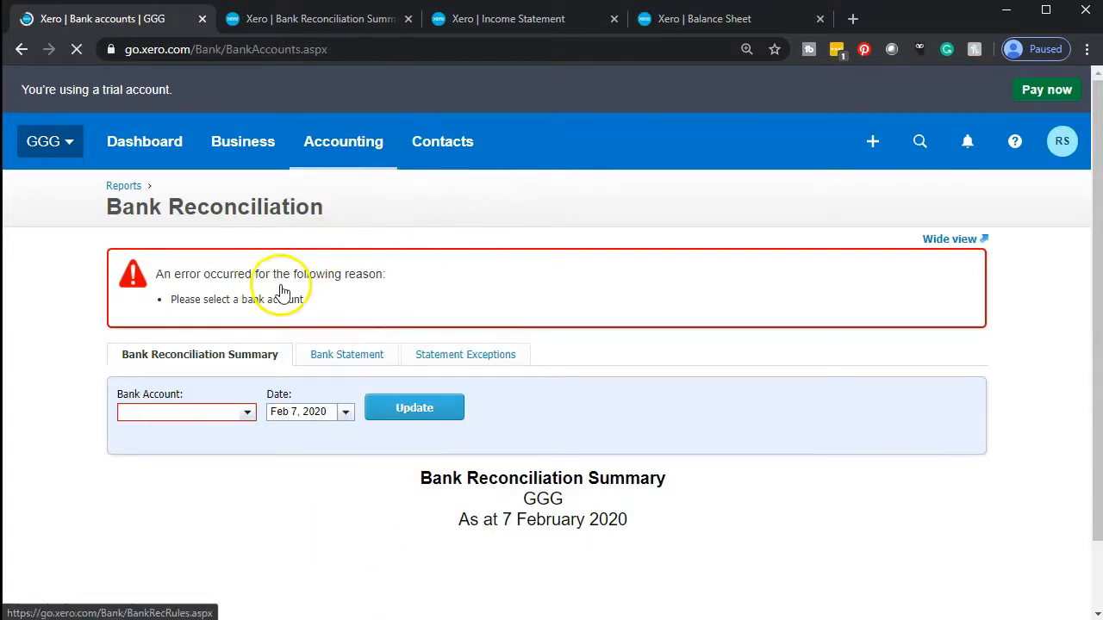
scroll(72, 398, "down", 2)
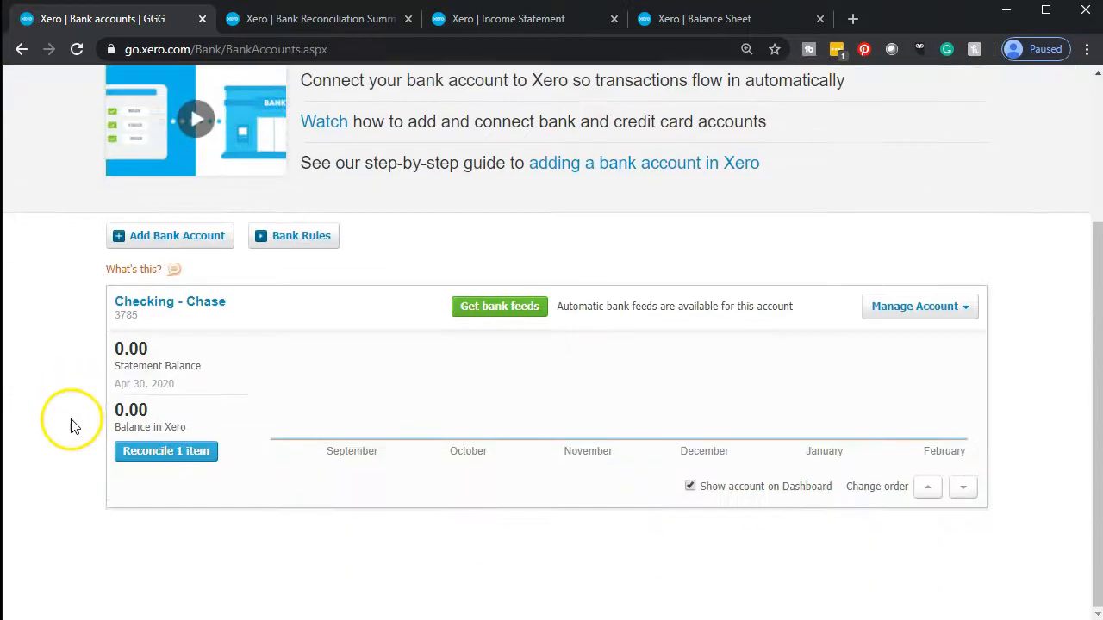
left_click(155, 466)
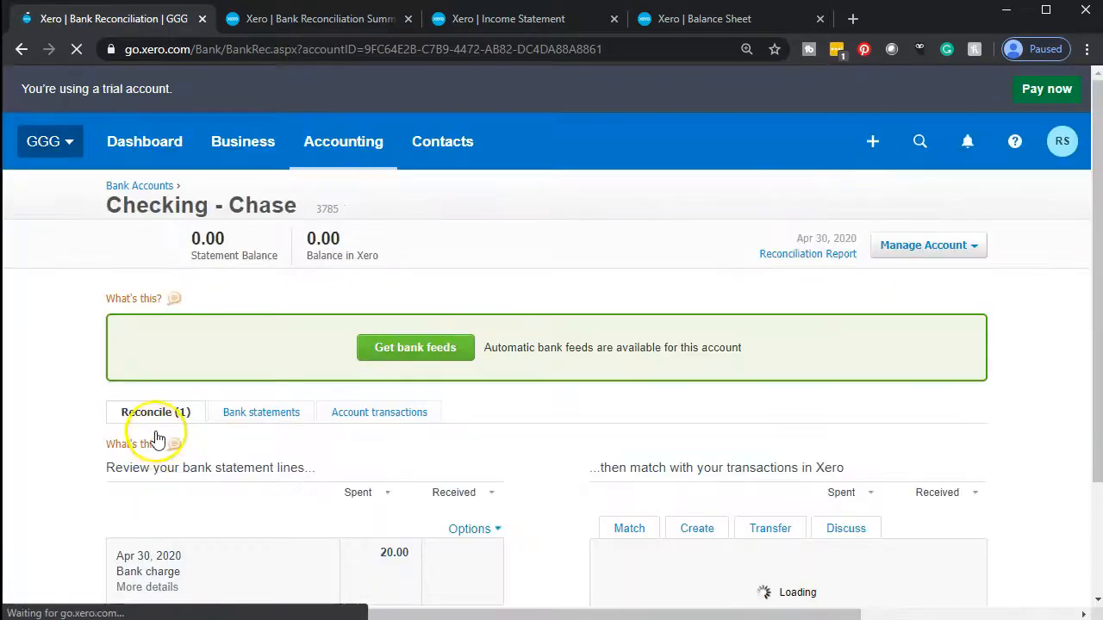
scroll(87, 389, "down", 2)
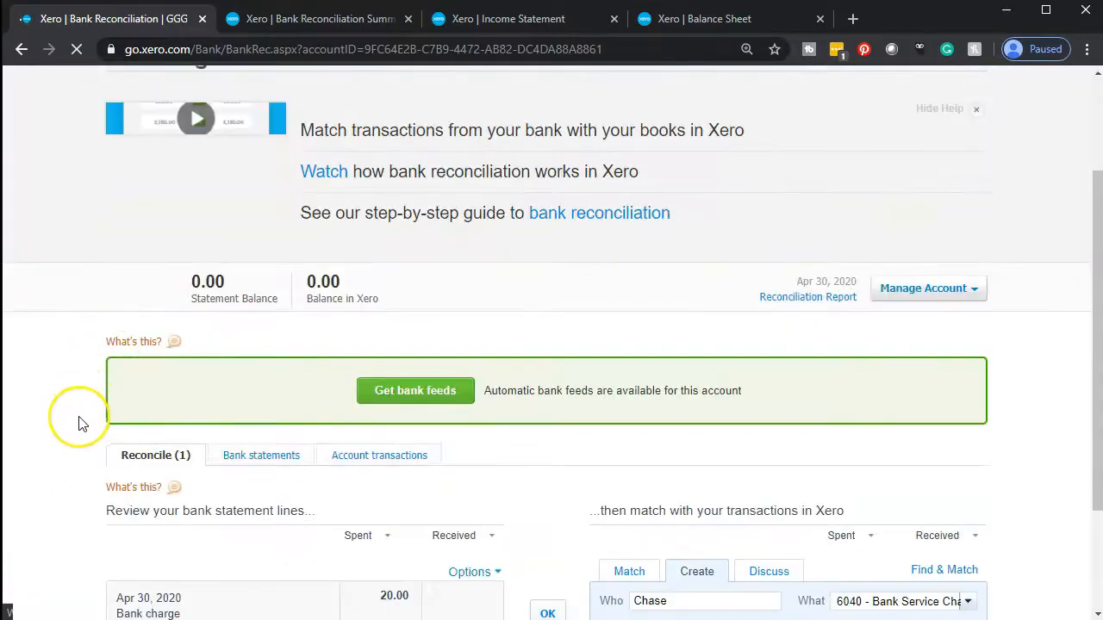
scroll(80, 427, "down", 1)
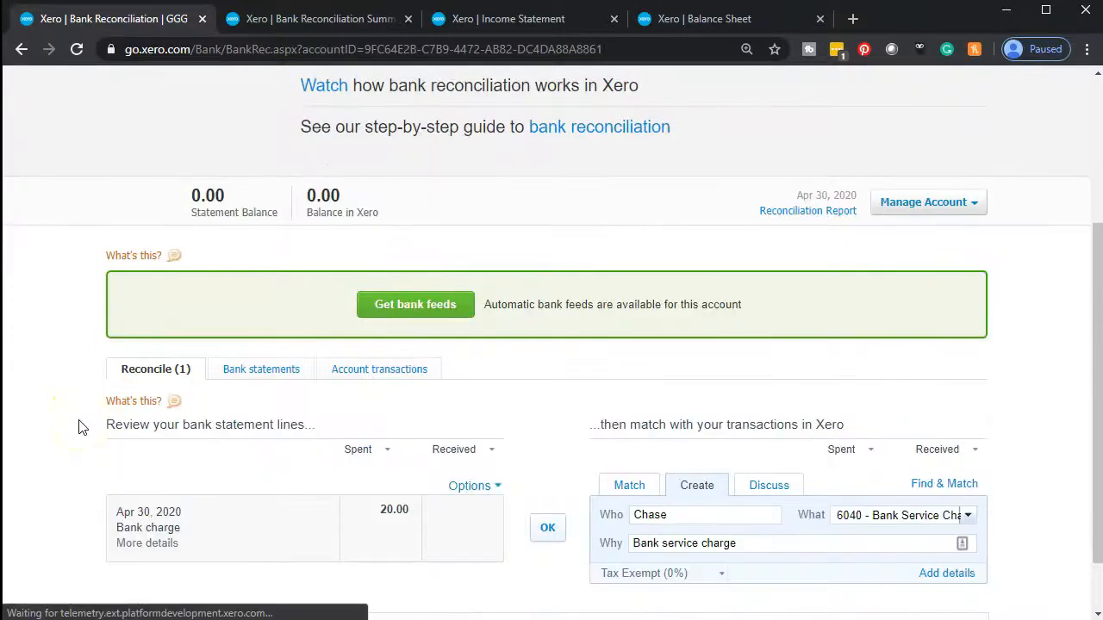
key("ctrl+plus")
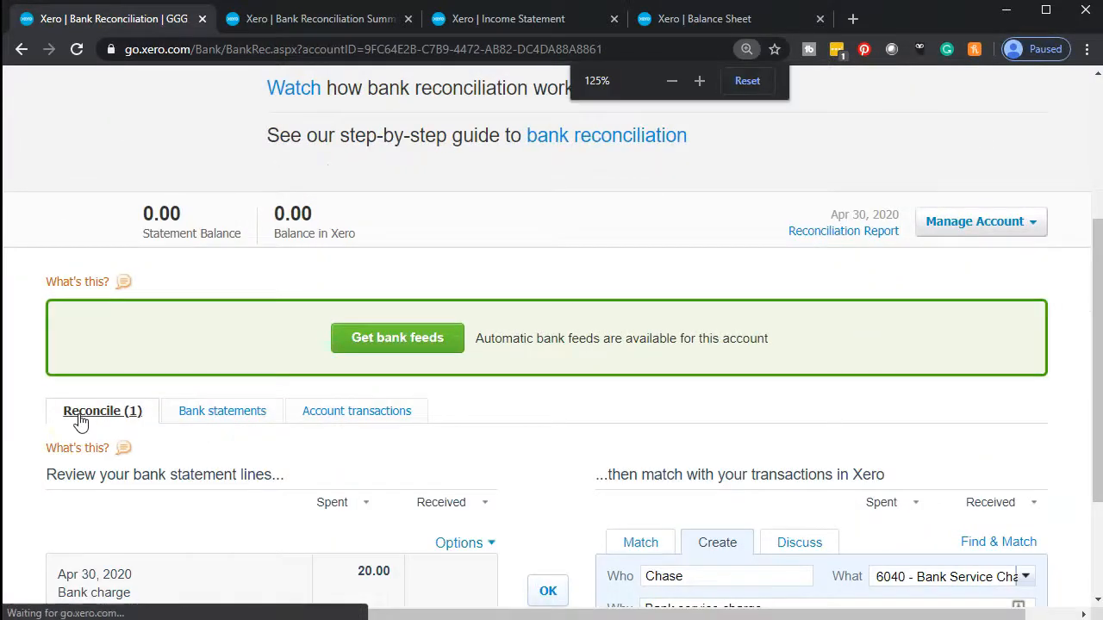
scroll(94, 403, "down", 1)
scroll(94, 403, "down", 2)
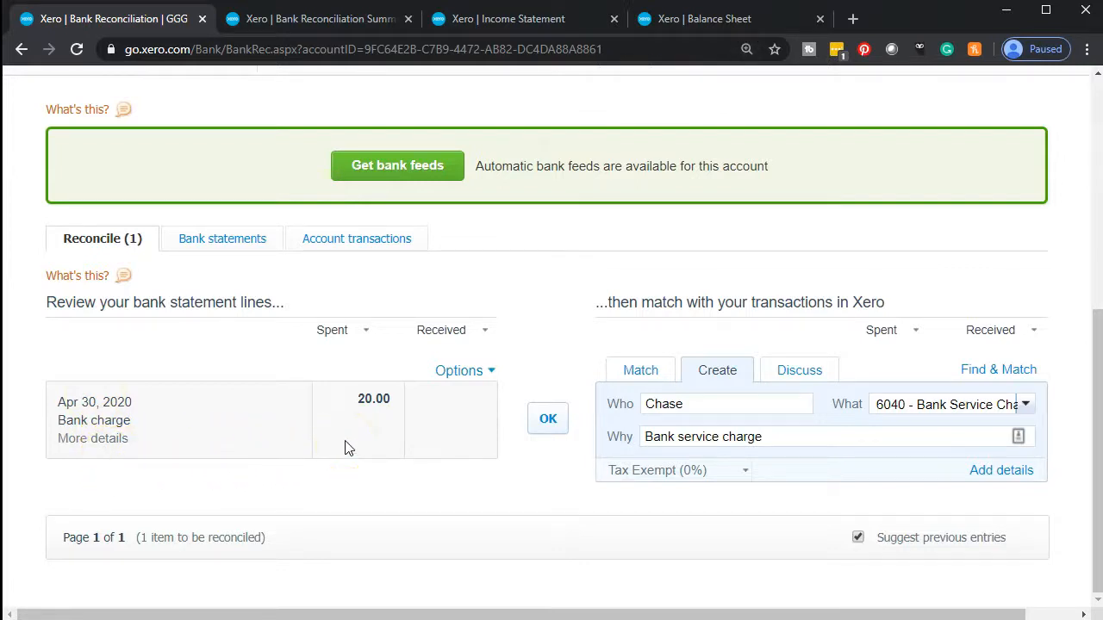
Compare the Xero balance, unreconciled statement lines and statement balance on the Checking - Chase Bank Reconciliation Summary
left_click(306, 18)
scroll(430, 345, "down", 5)
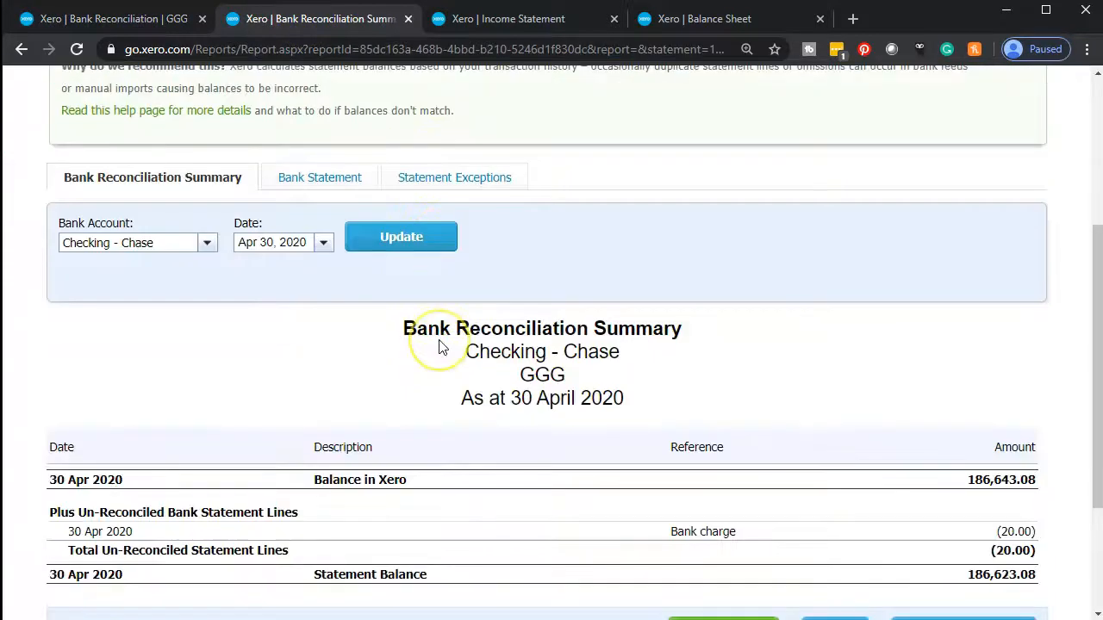
scroll(439, 346, "down", 3)
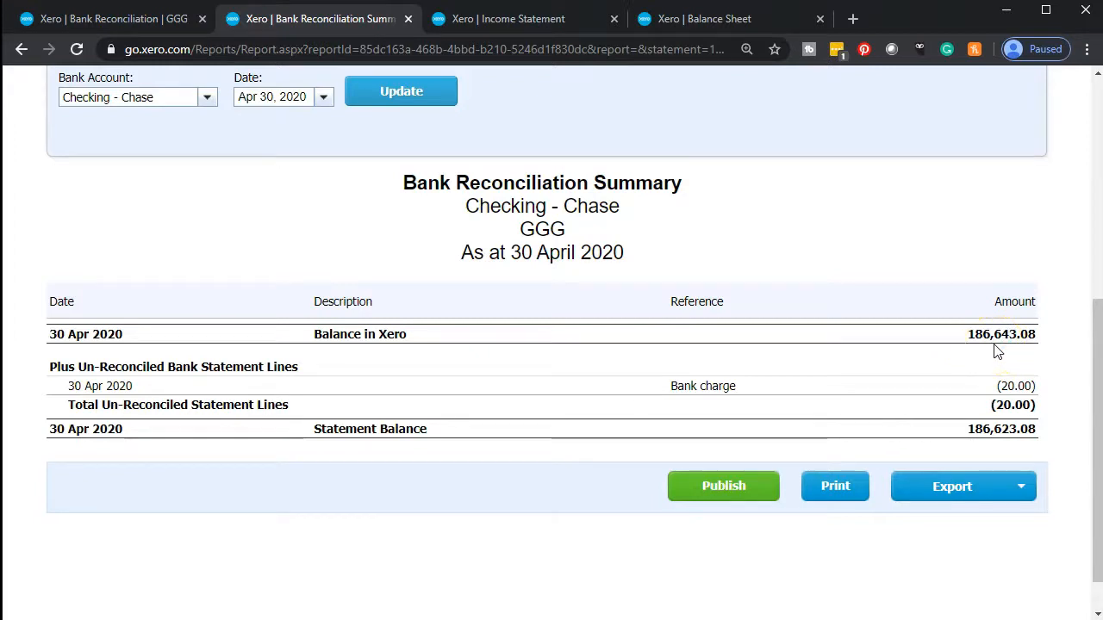
left_click(990, 428)
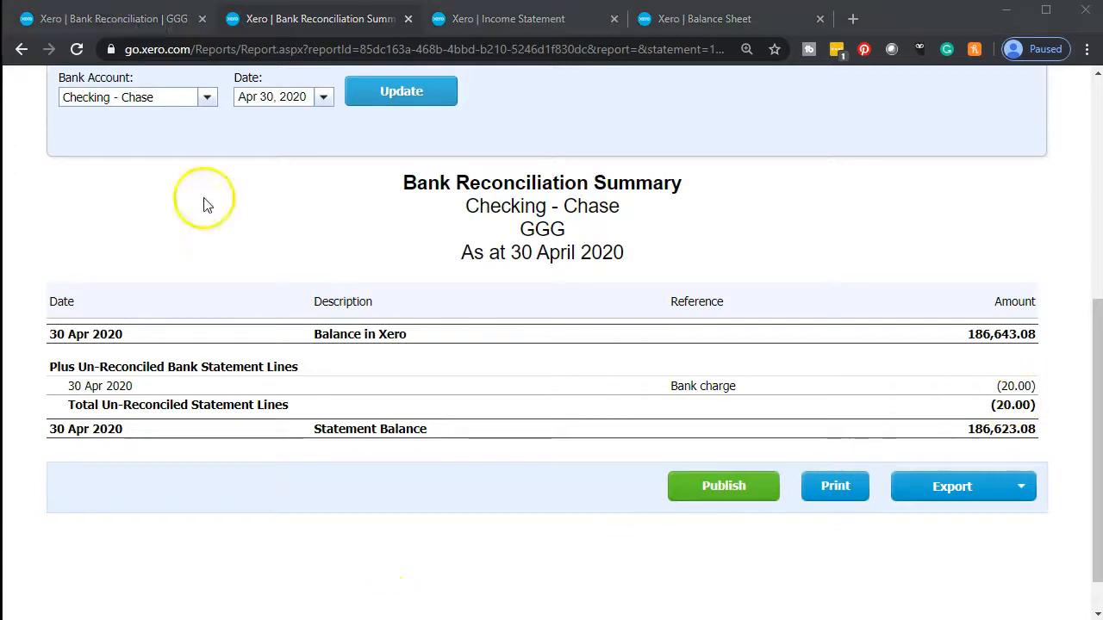
Check the bank service charges amount on the Feb (2) sheet of Bank Stmts.xlsx in Excel against the unreconciled bank charge
left_click(116, 23)
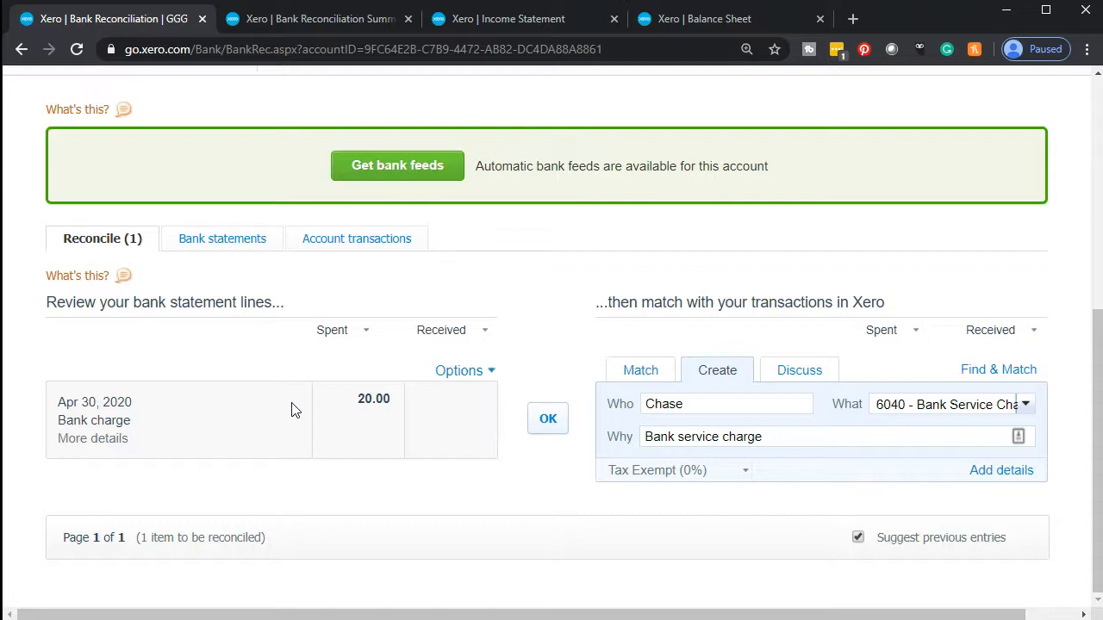
left_click(419, 456)
key("alt+Tab")
left_click(480, 423)
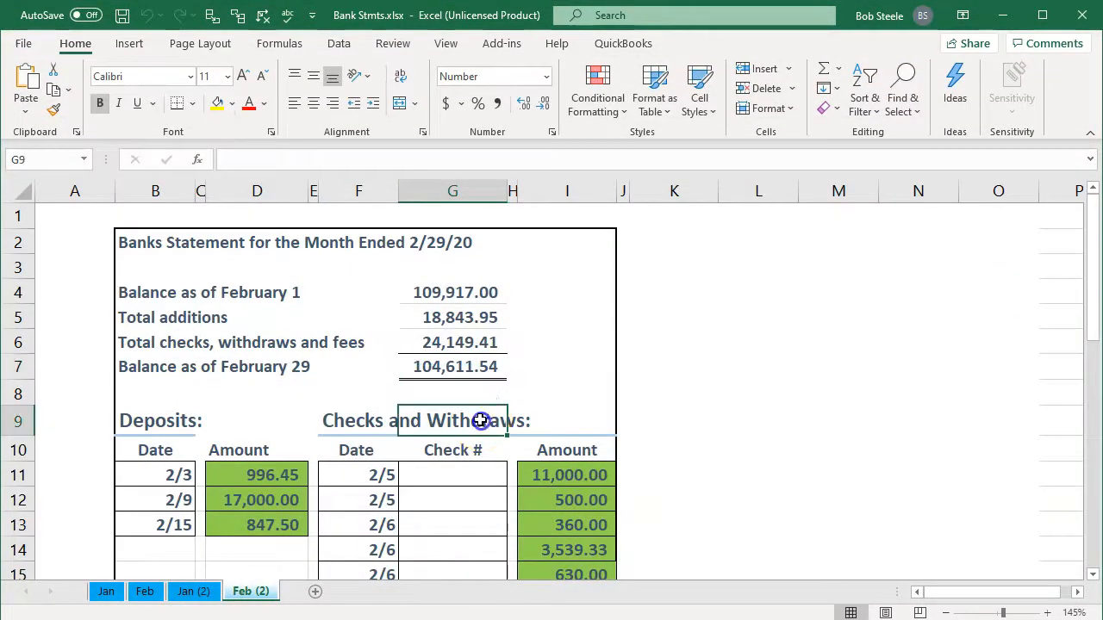
scroll(480, 421, "down", 4)
left_click(527, 515)
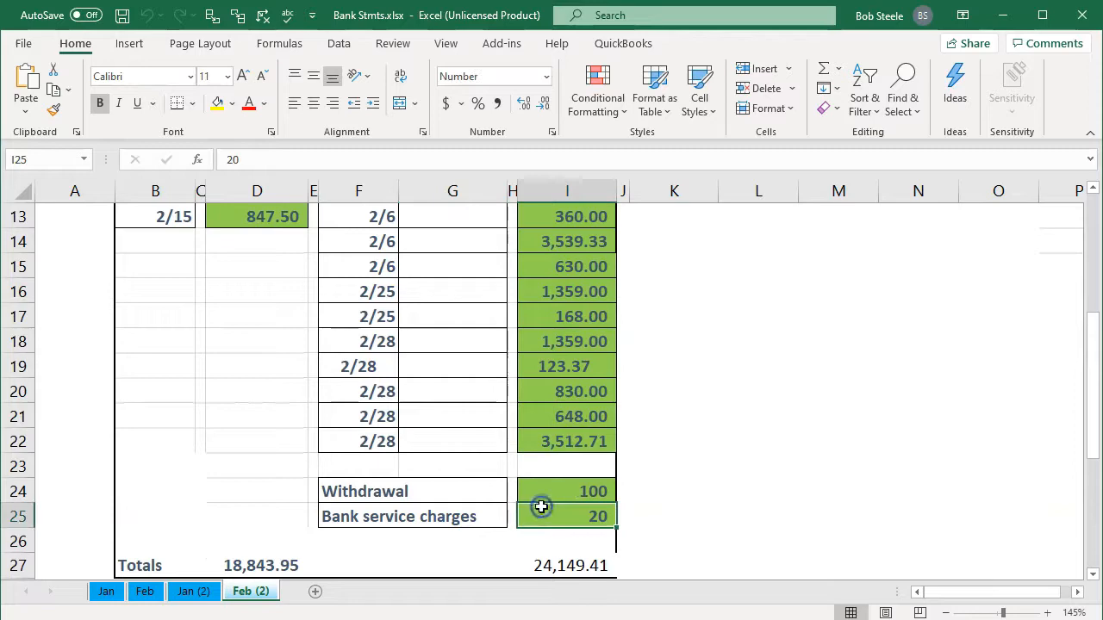
Back in Xero, reconcile the Apr 30, 2020 bank charge as a new Chase transaction under 6040 - Bank Service Charges, described as Bank service charge
left_click(1002, 16)
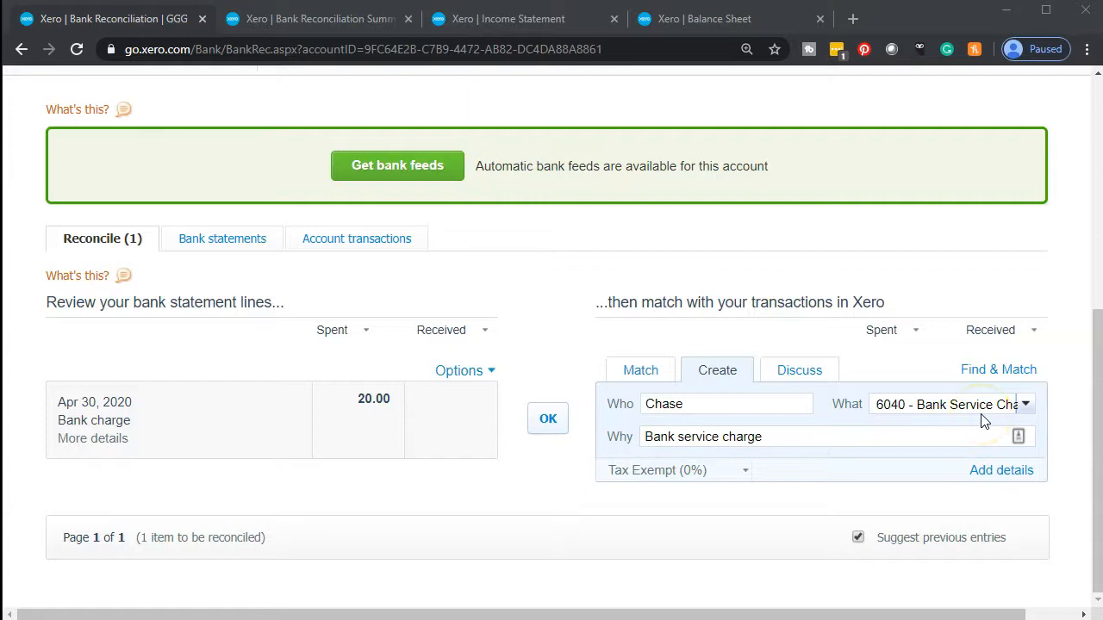
left_click(543, 426)
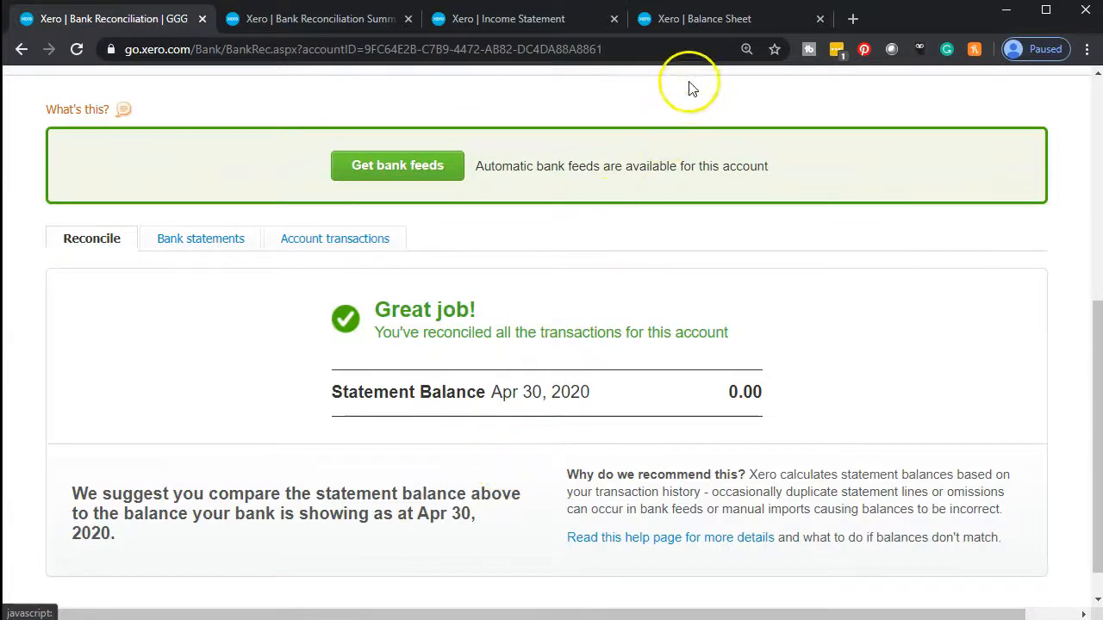
Update the Balance Sheet as of Apr 30, 2020 and examine the Checking - Chase balance under current assets
left_click(695, 23)
left_click(560, 161)
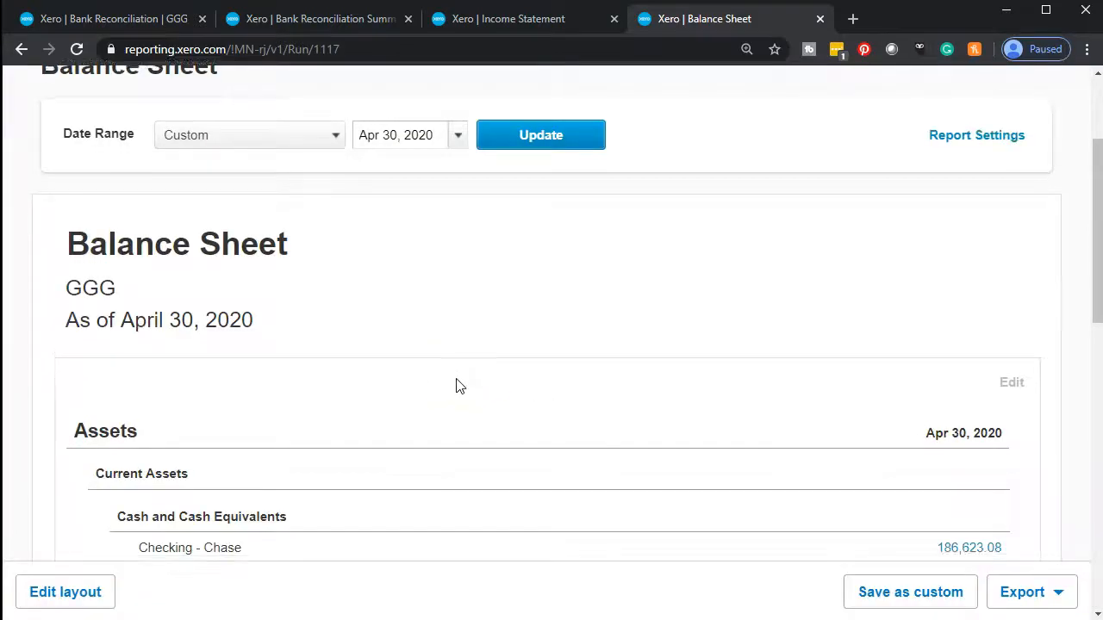
scroll(456, 387, "down", 3)
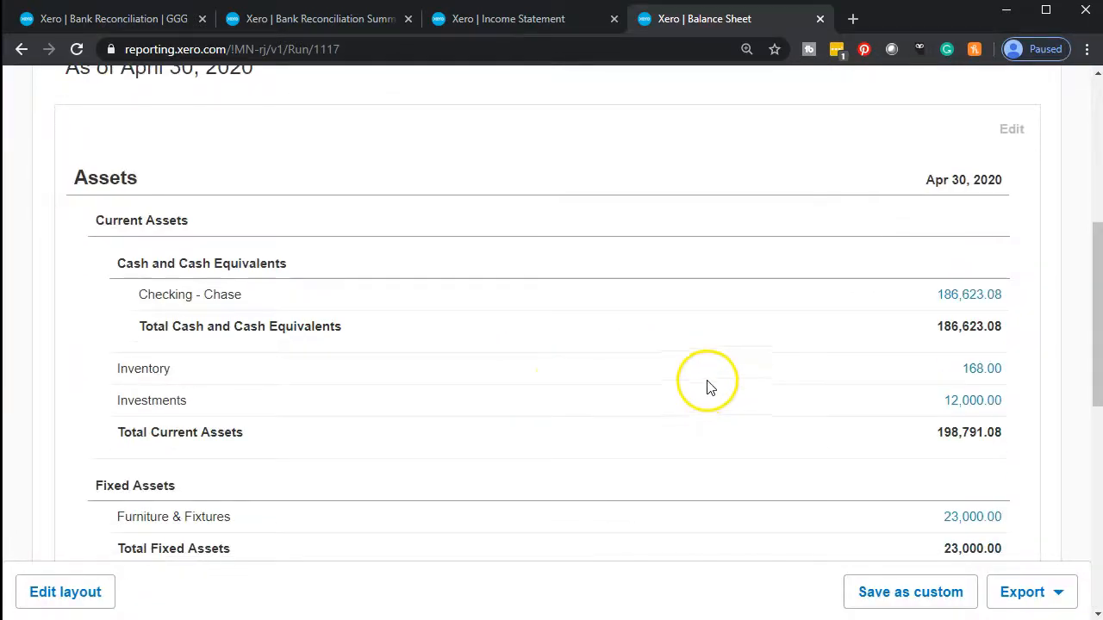
Update the Income Statement starting Apr 1, 2020 and examine Bank Service Charges under operating expenses
left_click(524, 26)
left_click(654, 147)
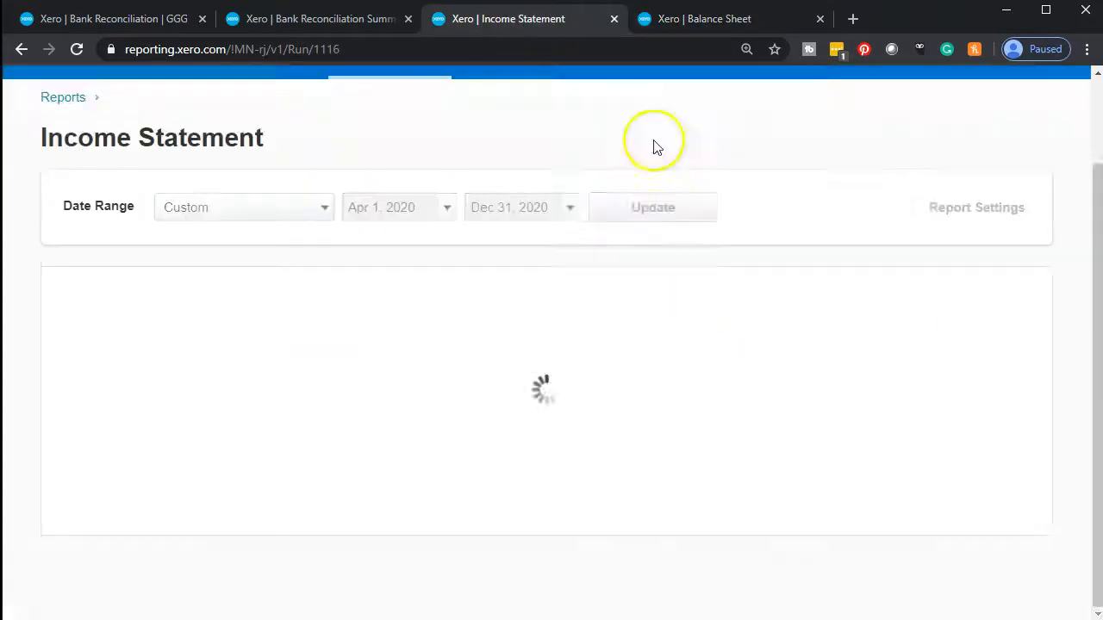
scroll(677, 317, "down", 2)
scroll(677, 317, "down", 3)
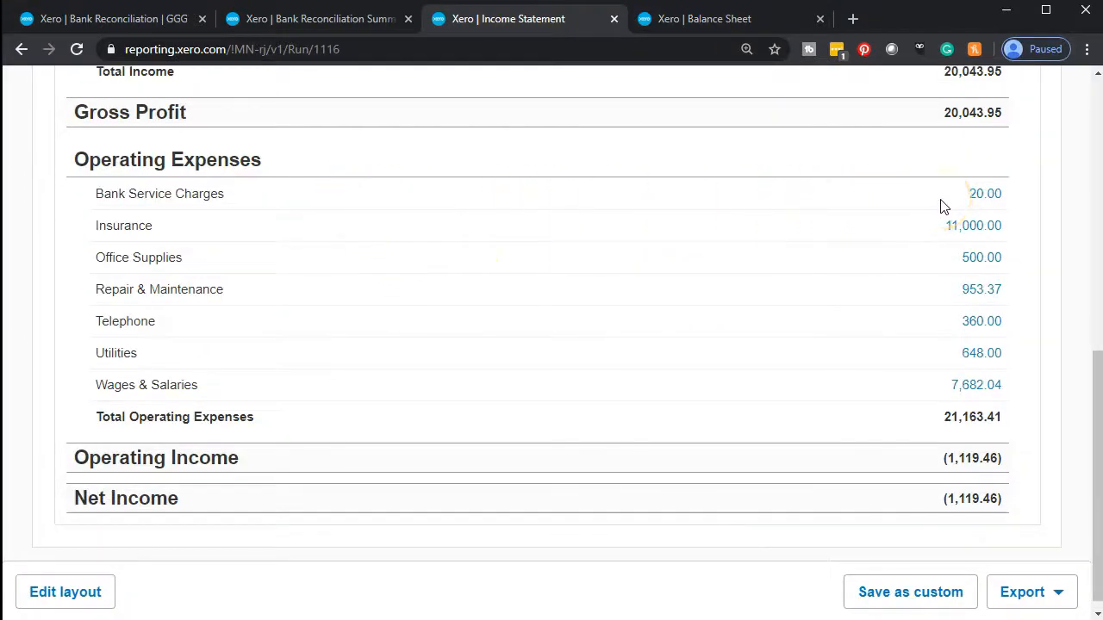
scroll(690, 351, "up", 3)
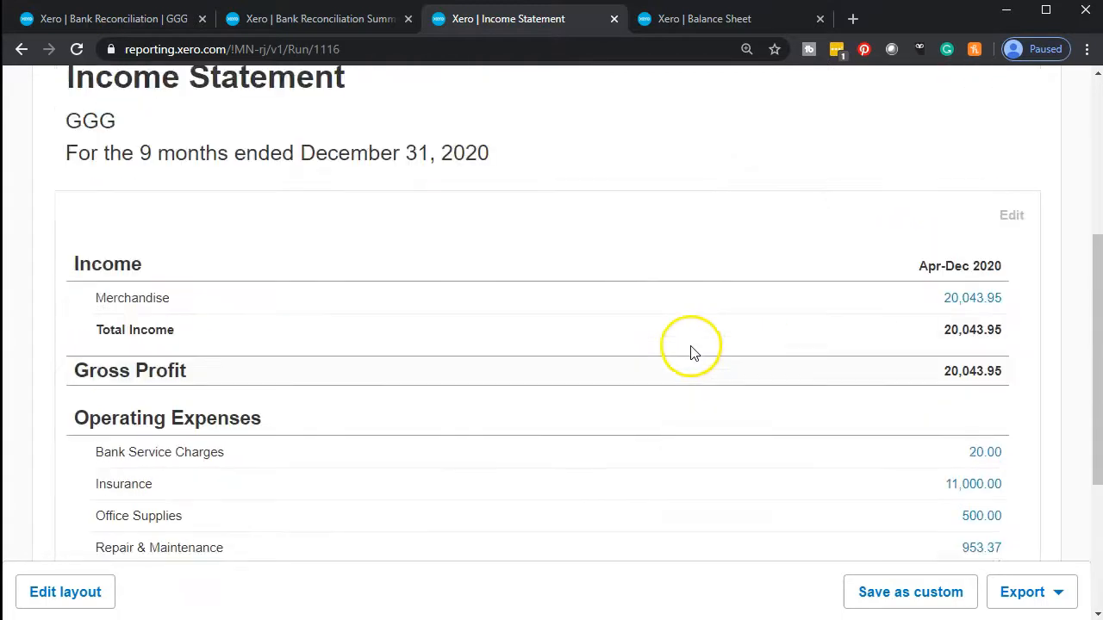
Rerun the Checking - Chase Bank Reconciliation Summary as of Apr 30, 2020 and compare its balance with the Balance Sheet's checking amount
left_click(316, 24)
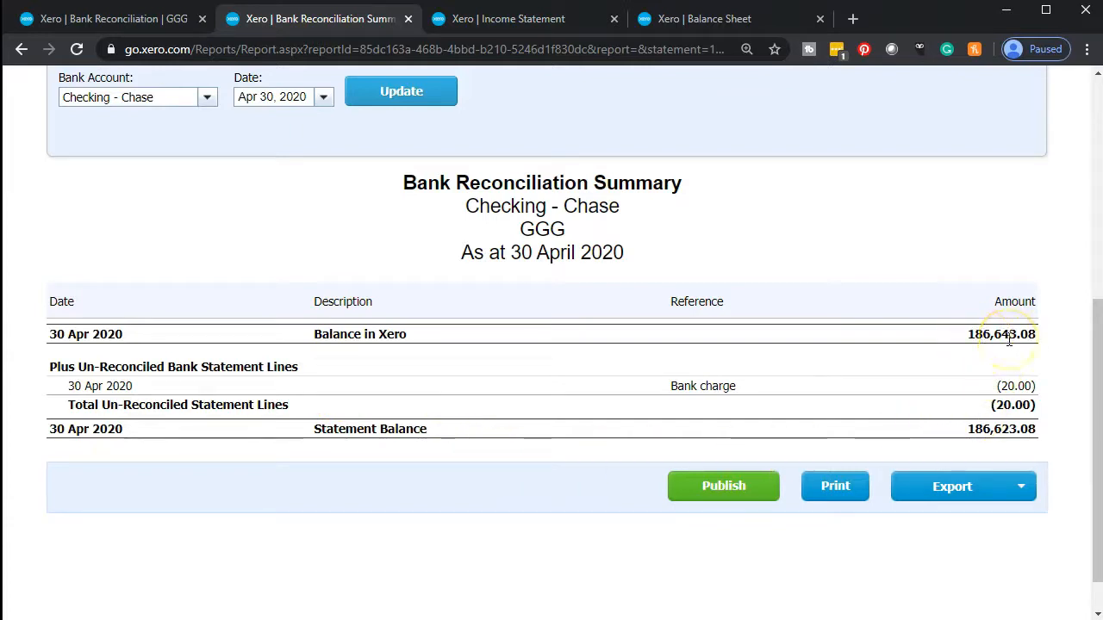
left_click(1014, 388)
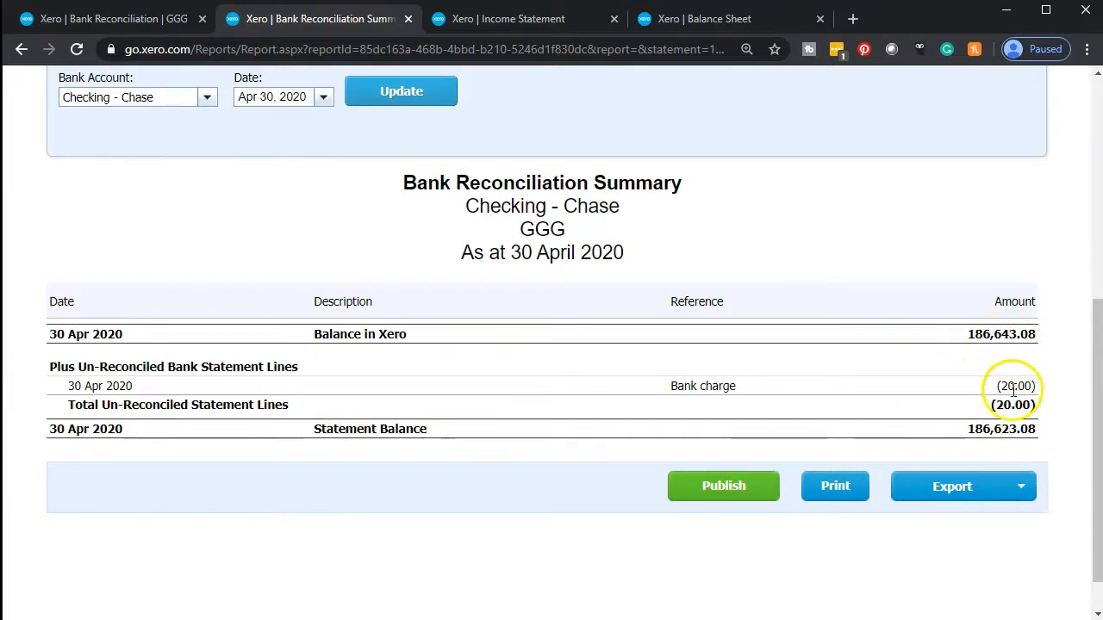
scroll(517, 439, "up", 1)
left_click(402, 182)
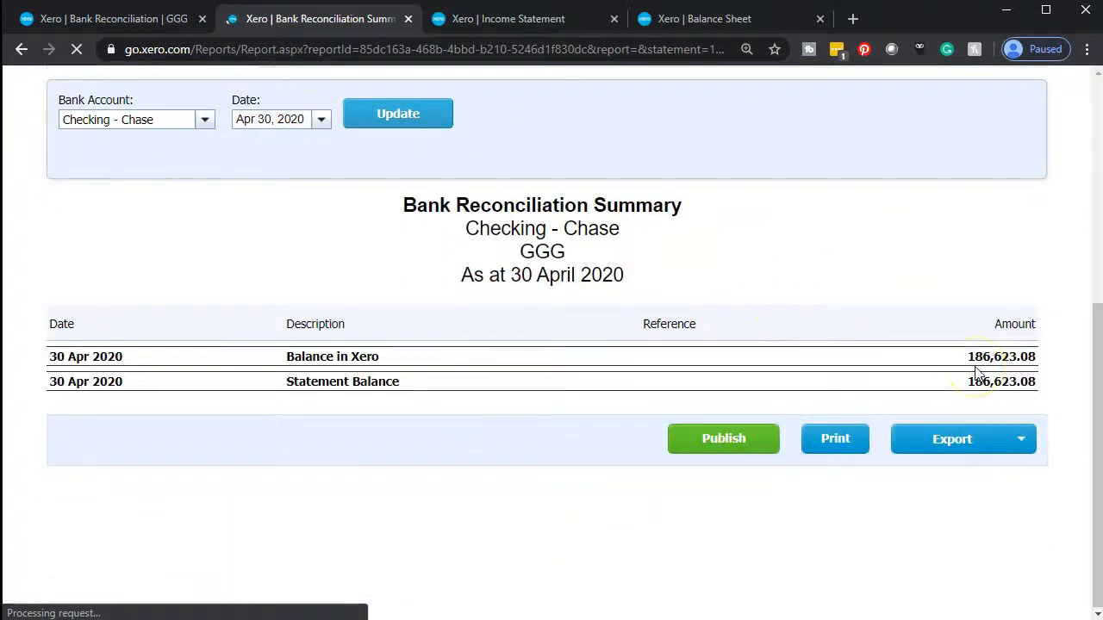
left_click(686, 29)
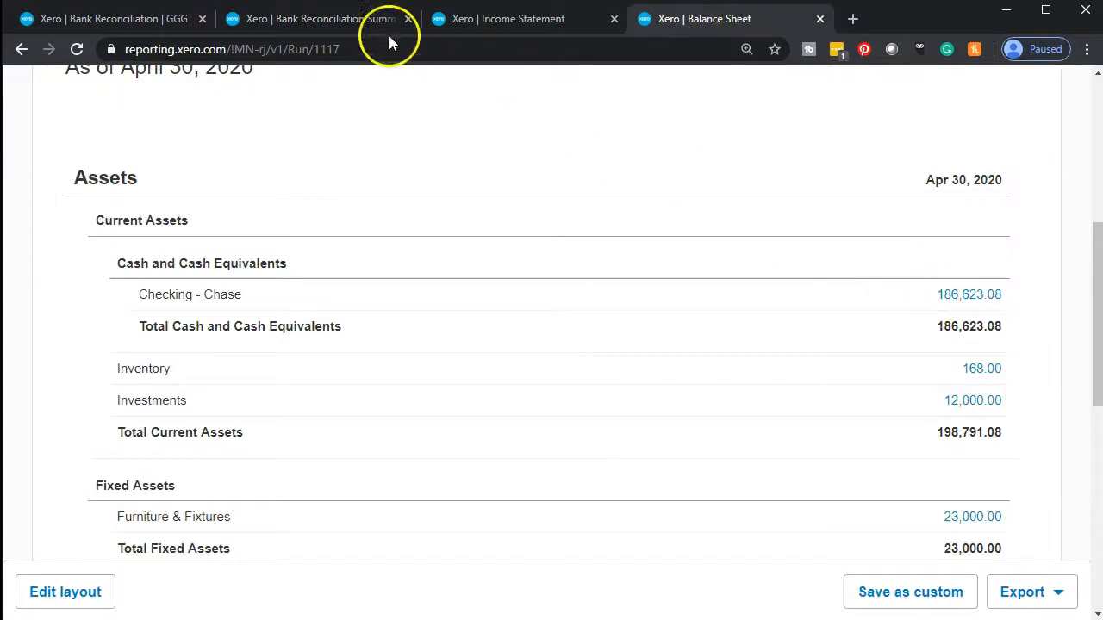
left_click(338, 28)
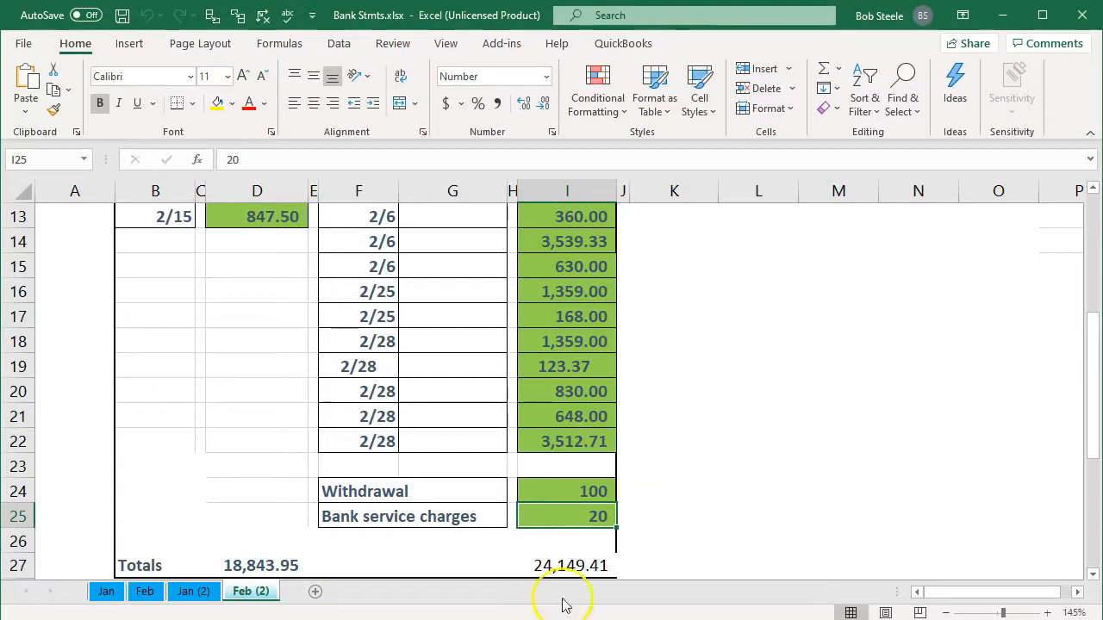
Switch to Bank Stmts.xlsx in Excel and check the balance as of April 30 on the April sheet
left_click(556, 418)
scroll(555, 417, "up", 4)
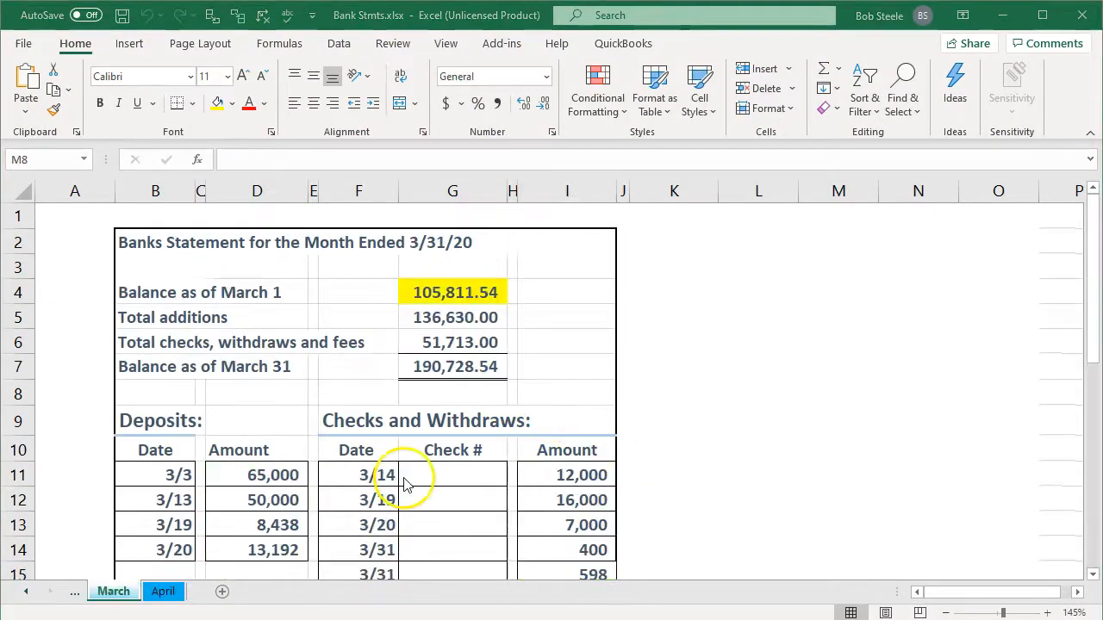
left_click(160, 595)
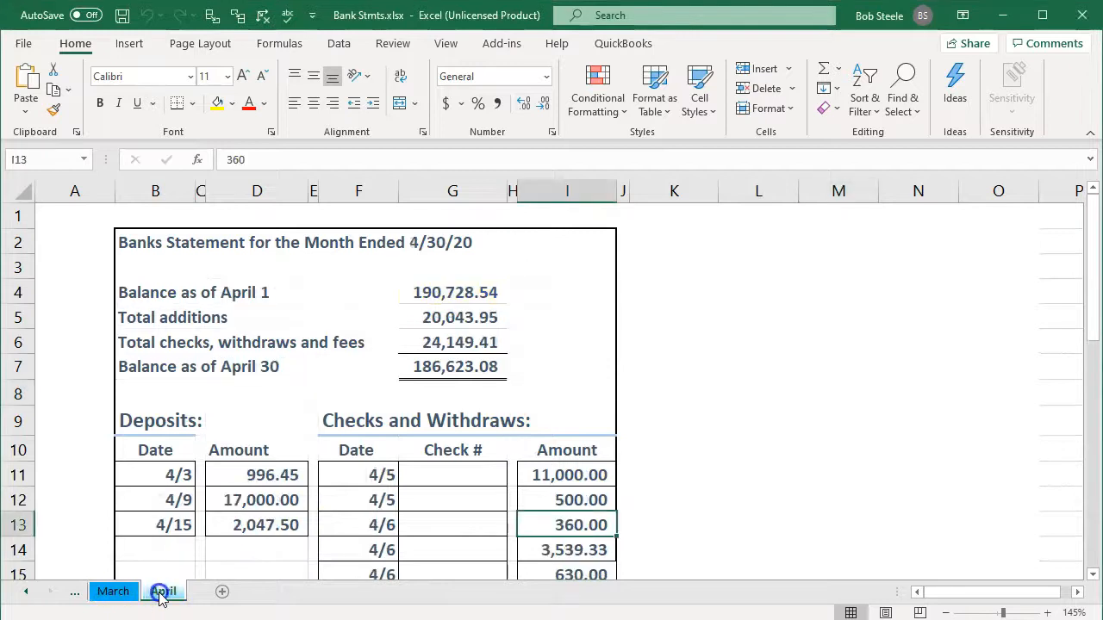
left_click(441, 376)
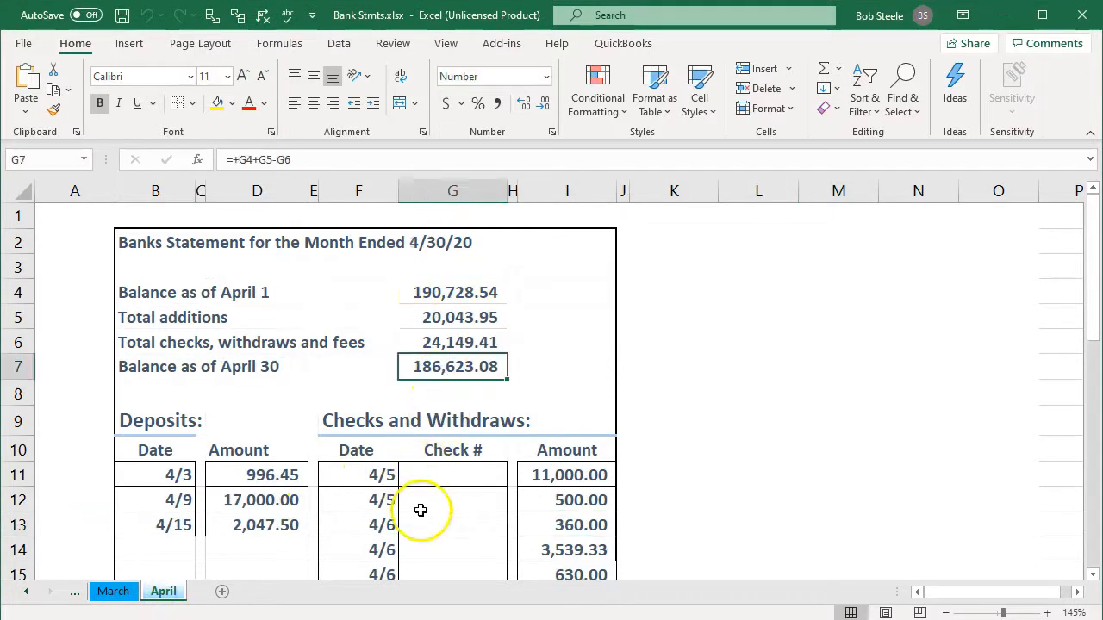
Return to Xero and publish the Checking - Chase Bank Reconciliation Summary as at 30 April 2020
left_click(1002, 14)
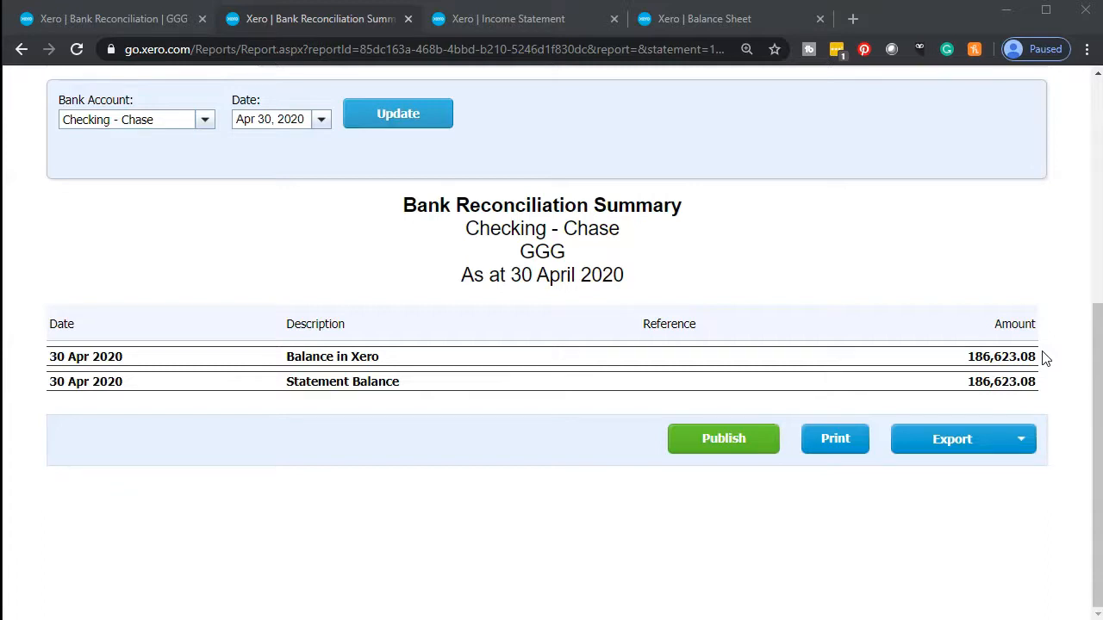
left_click(1044, 381)
left_click(713, 443)
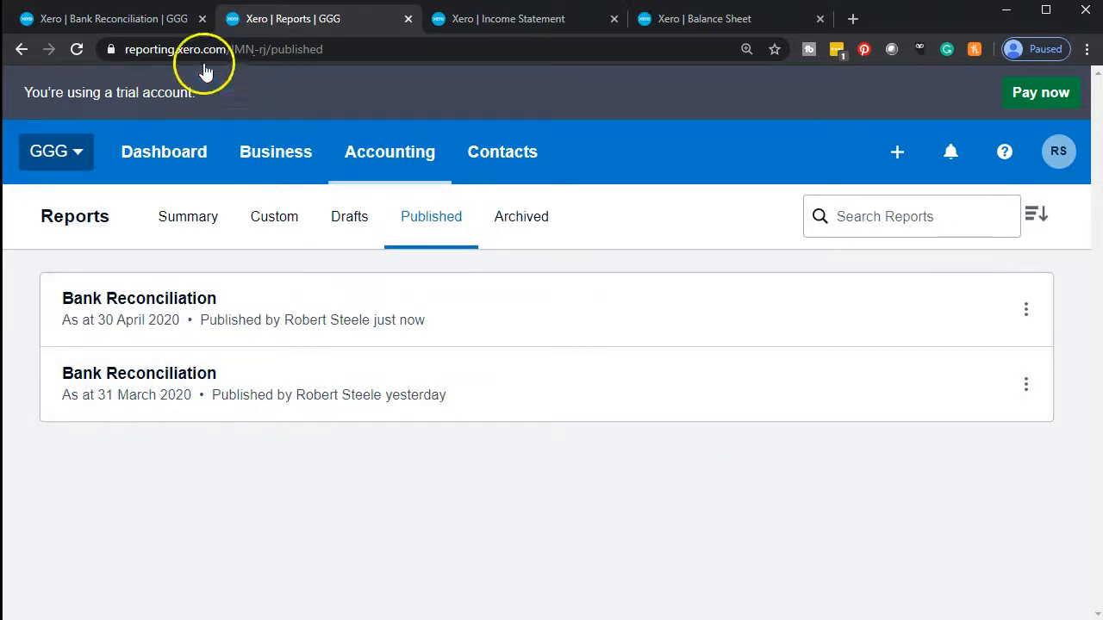
Review the status of the Checking - Chase account's imported bank statement lines and its account transactions
left_click(161, 24)
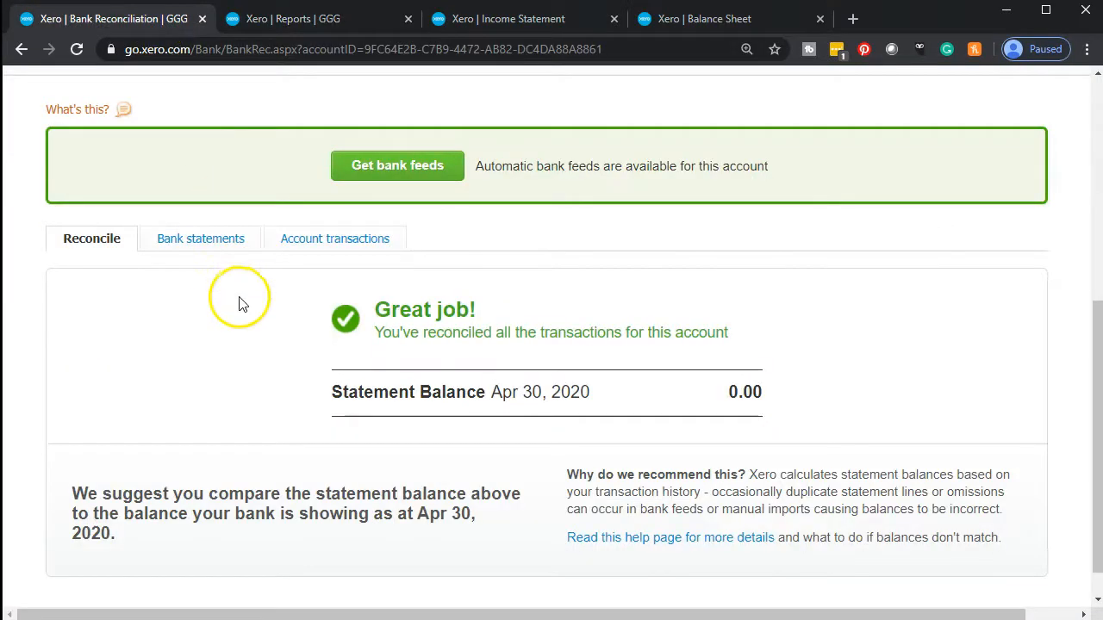
scroll(258, 313, "down", 1)
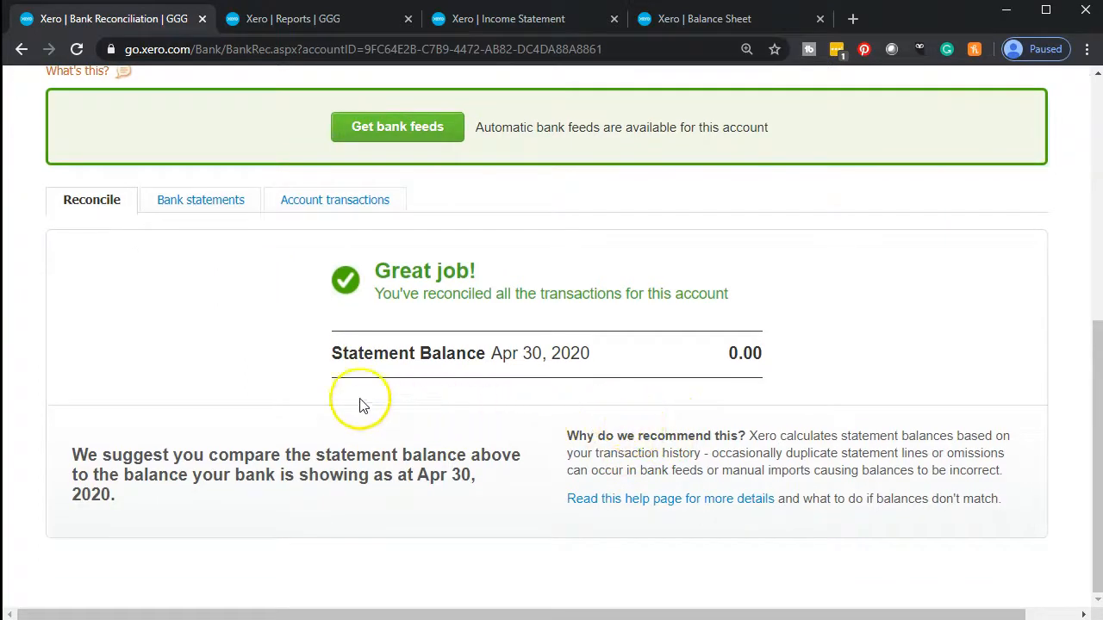
left_click(182, 210)
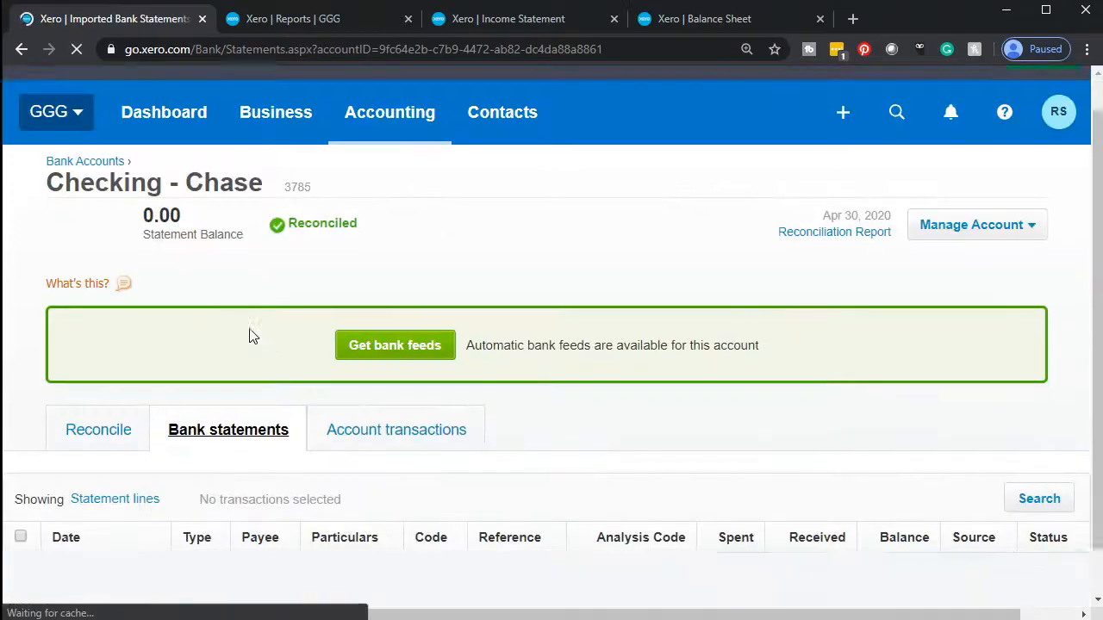
scroll(250, 336, "down", 2)
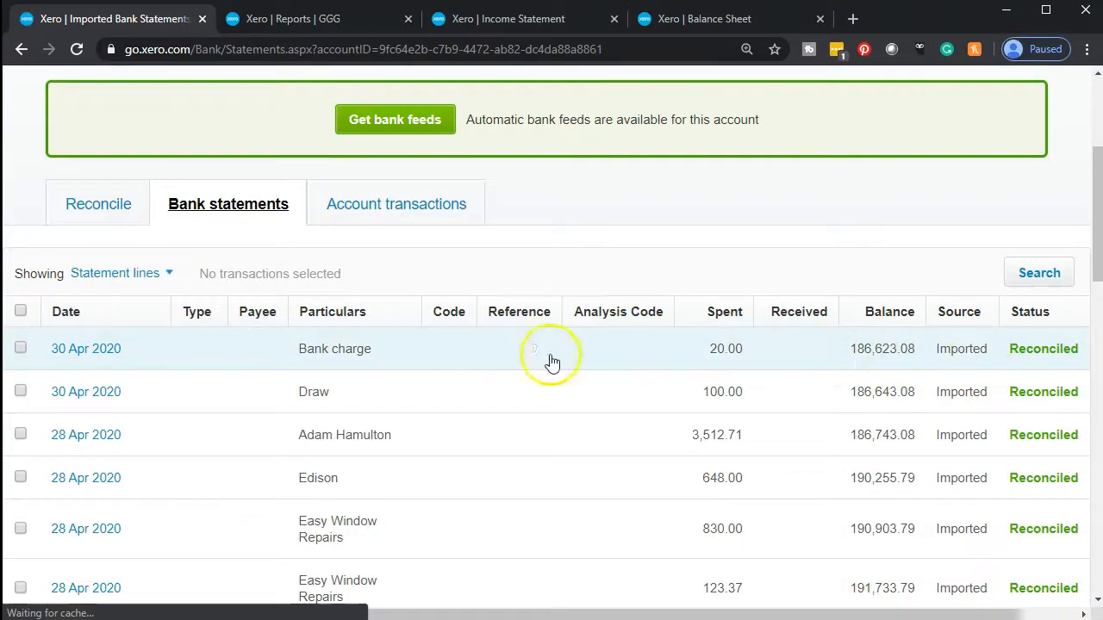
left_click(395, 216)
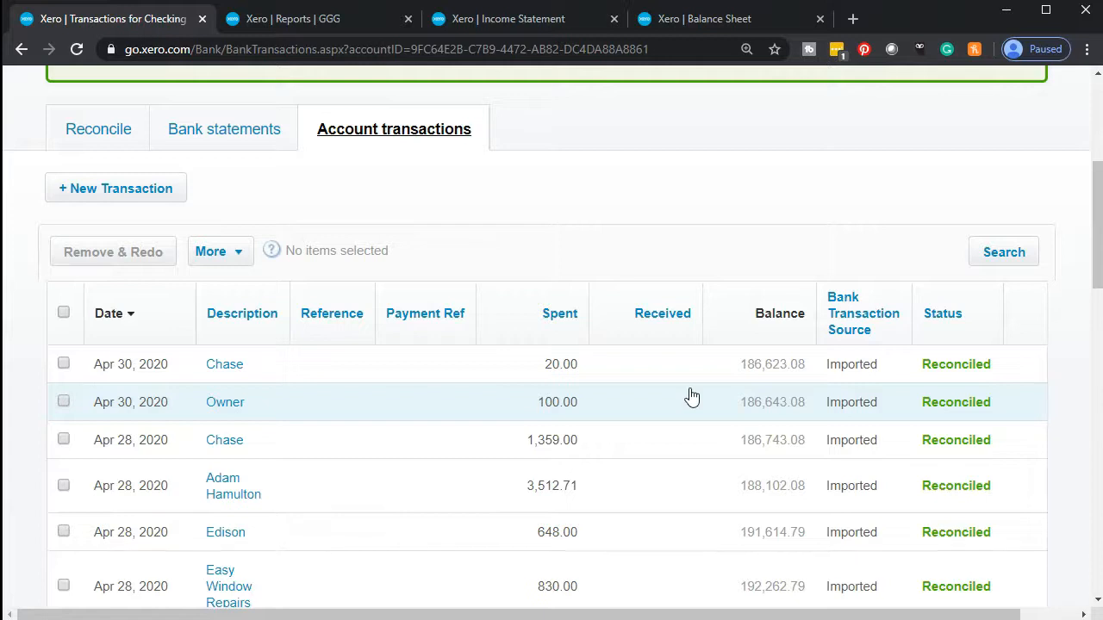
left_click(694, 385)
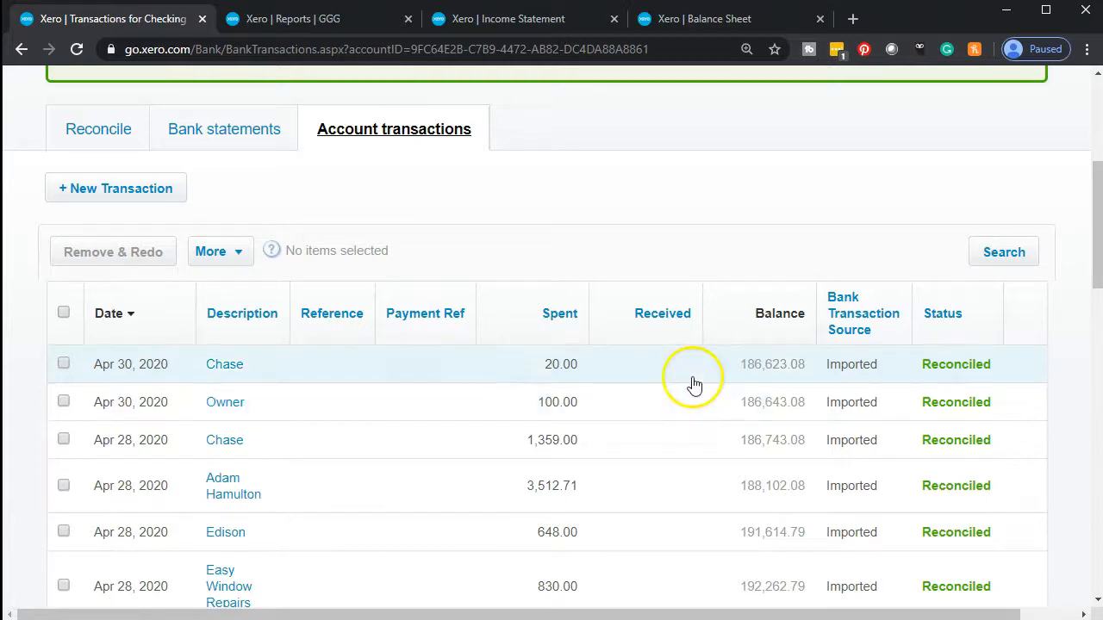